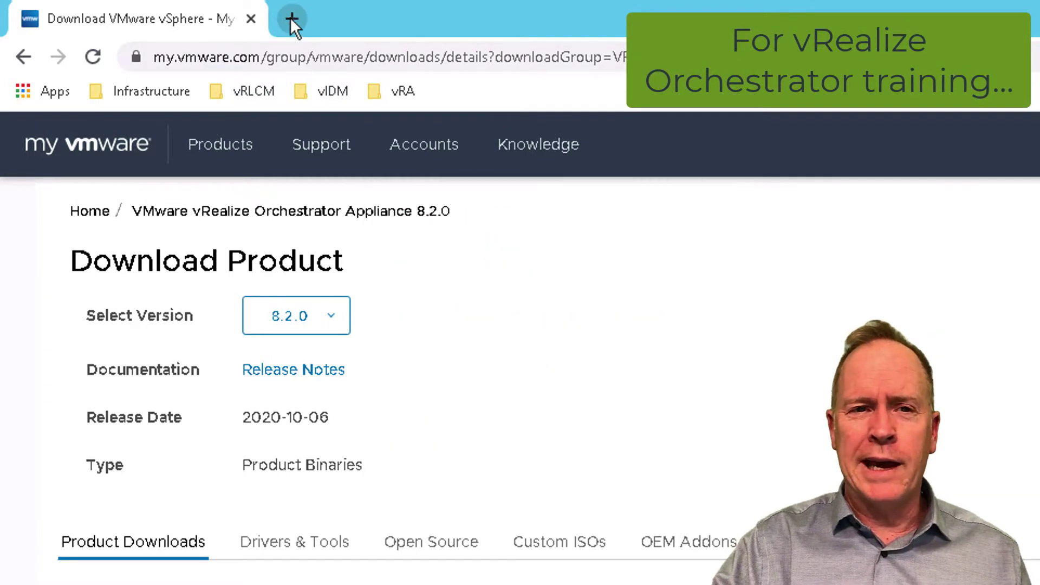
Open a new blank browser tab beside the vRealize Orchestrator 8.2.0 download page
click(290, 17)
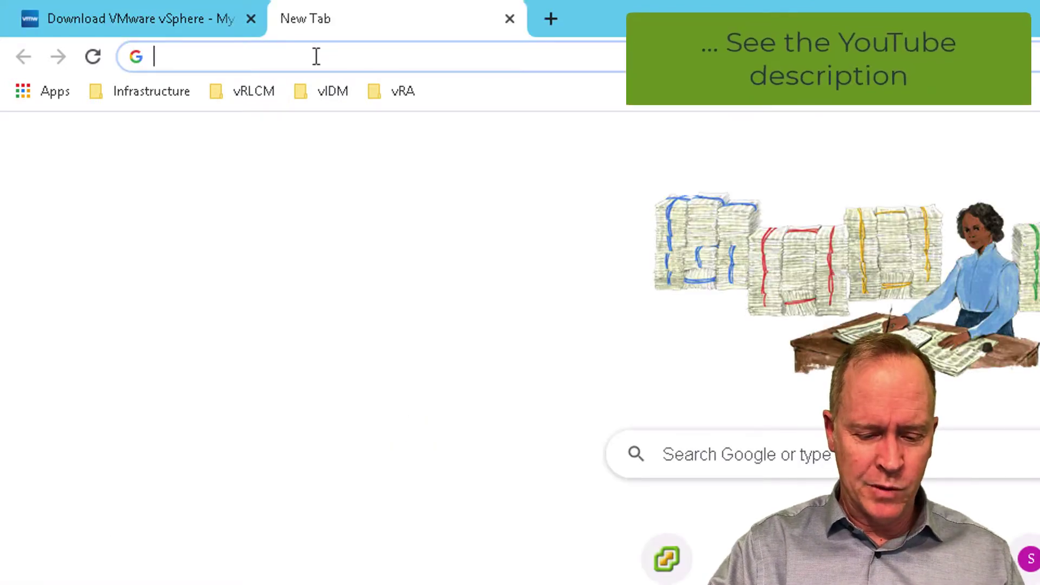
Sign in to the sa-vcsa-01.vclass.local vSphere Client with the SSO administrator account and password
text(https://sa-vcsa-01.vclass.local/ui/)
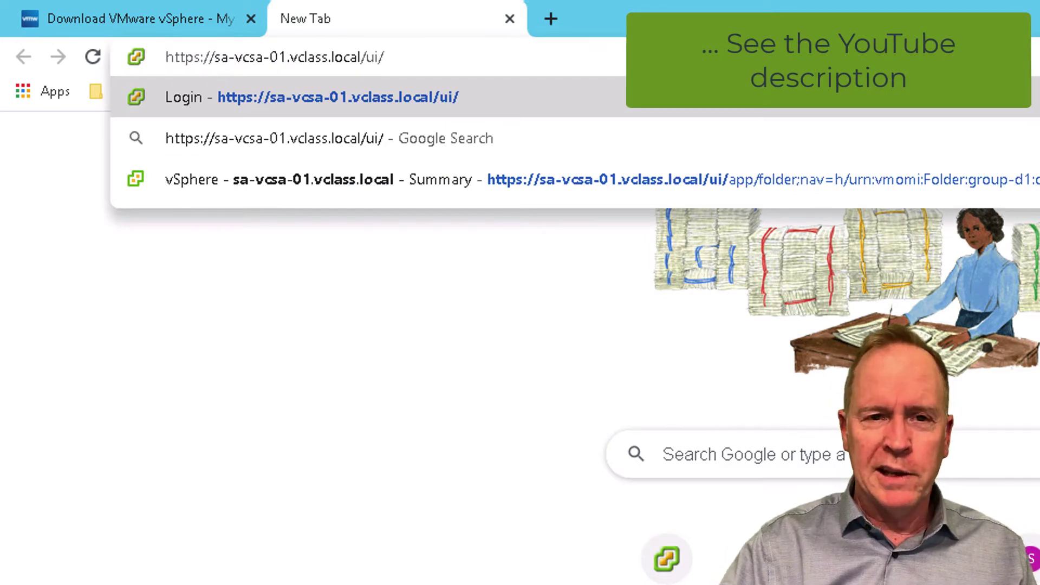
key(Return)
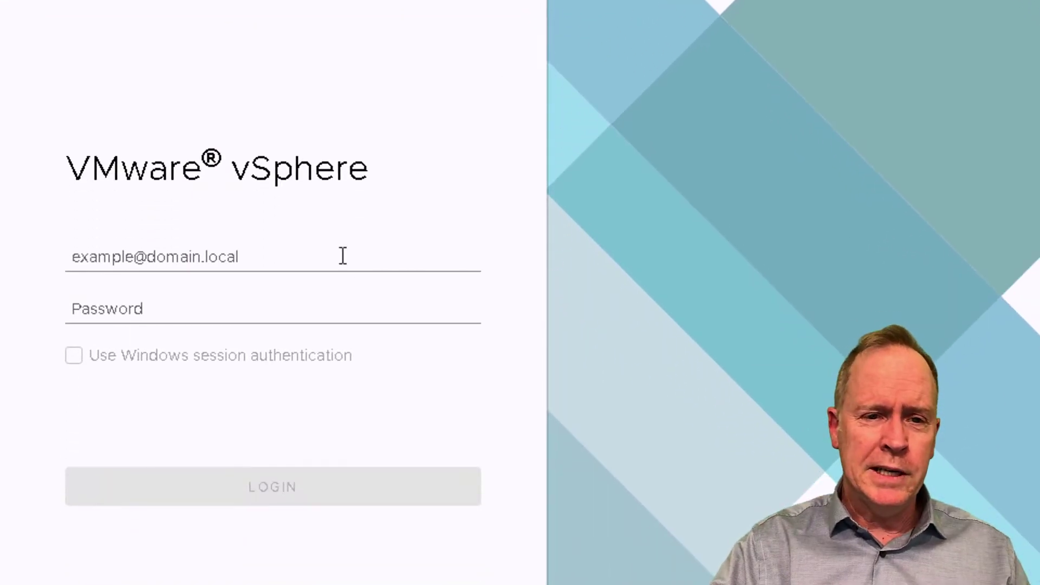
click(343, 256)
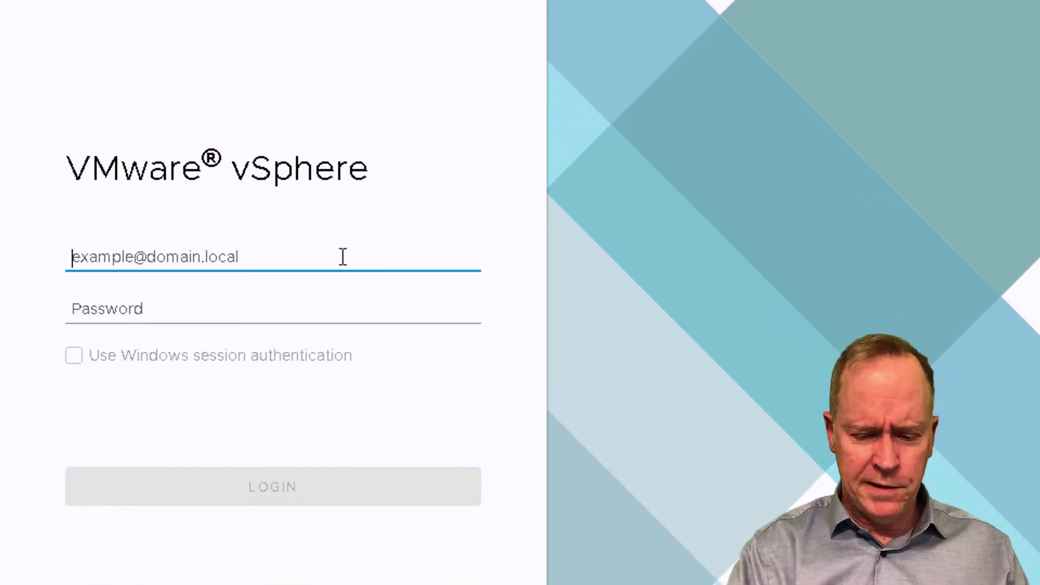
text(admini)
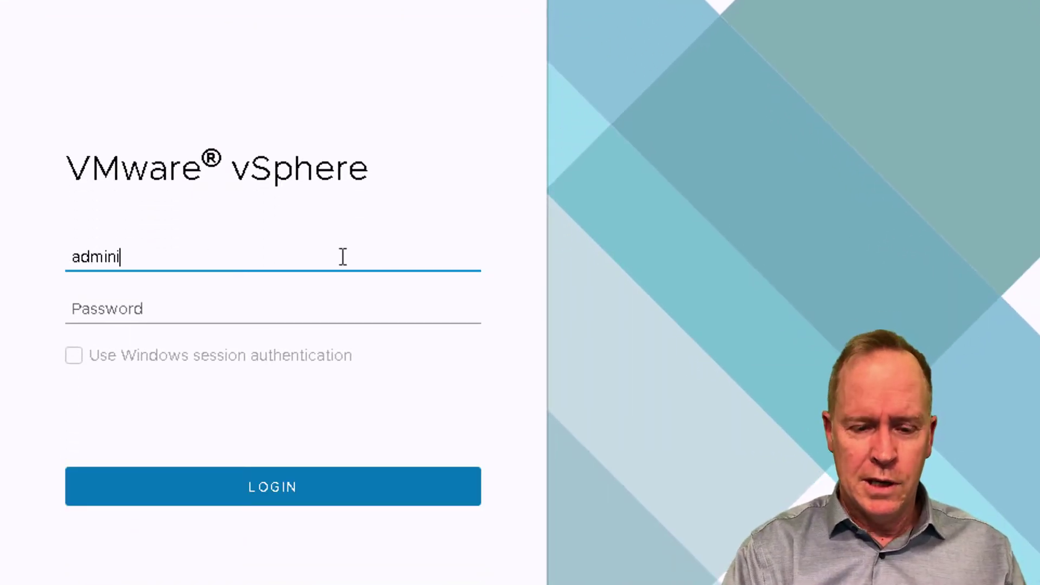
text(strator@)
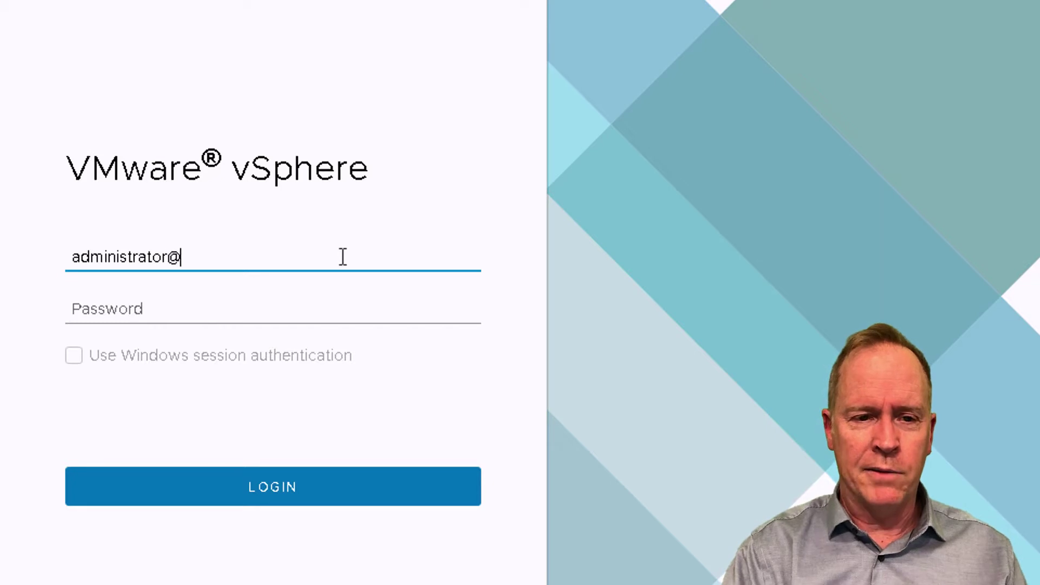
text(vsphere.local)
key(Tab)
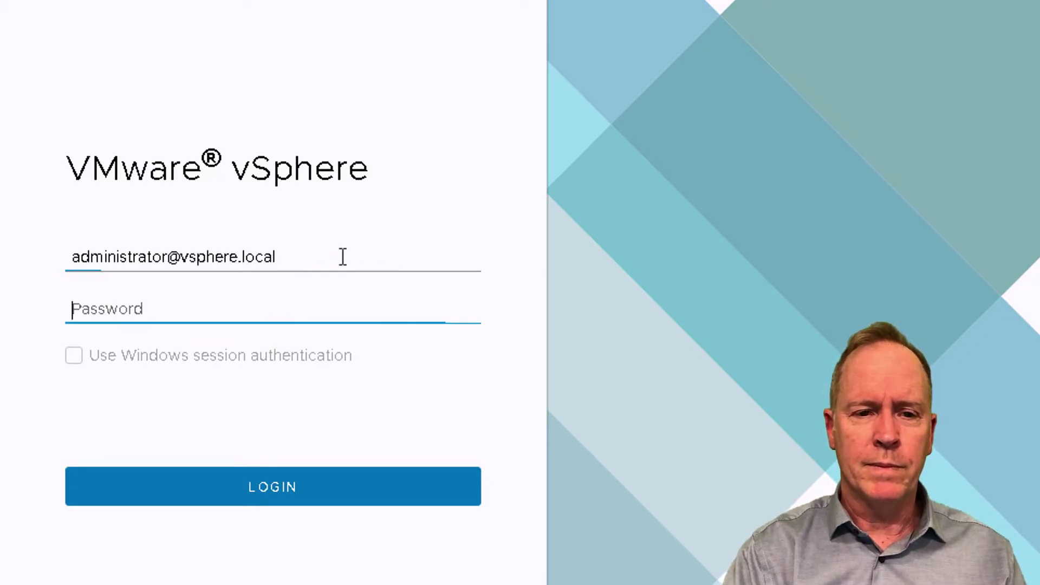
text(••)
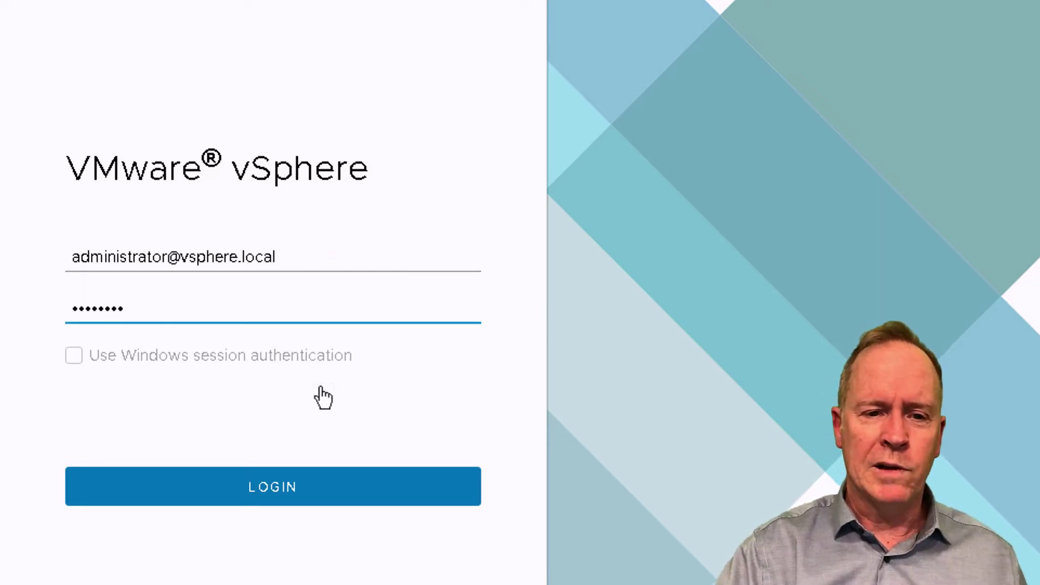
click(294, 494)
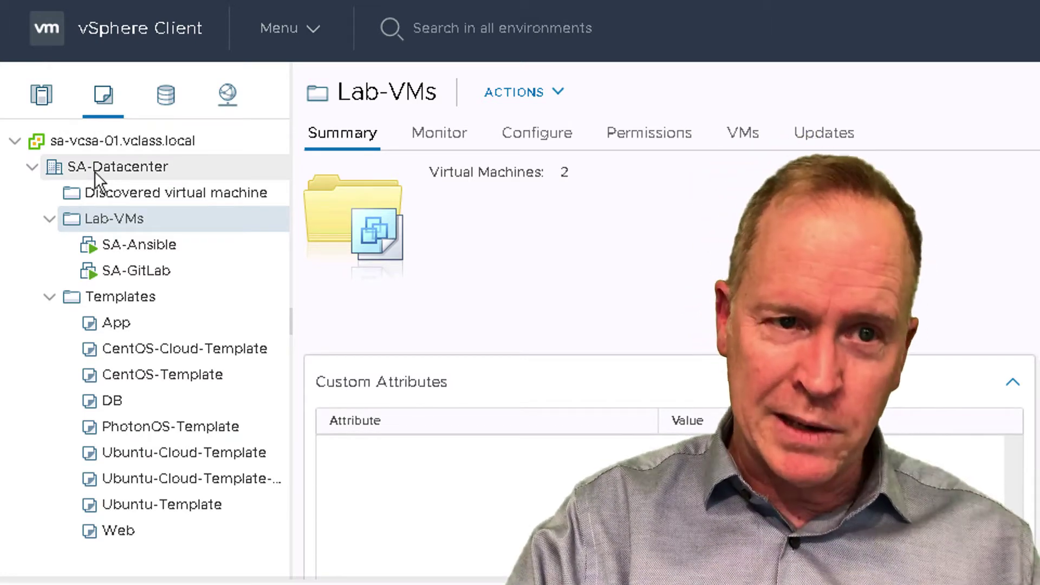
Start Deploy OVF Template on SA-Datacenter with Local file as the template source
right_click(95, 171)
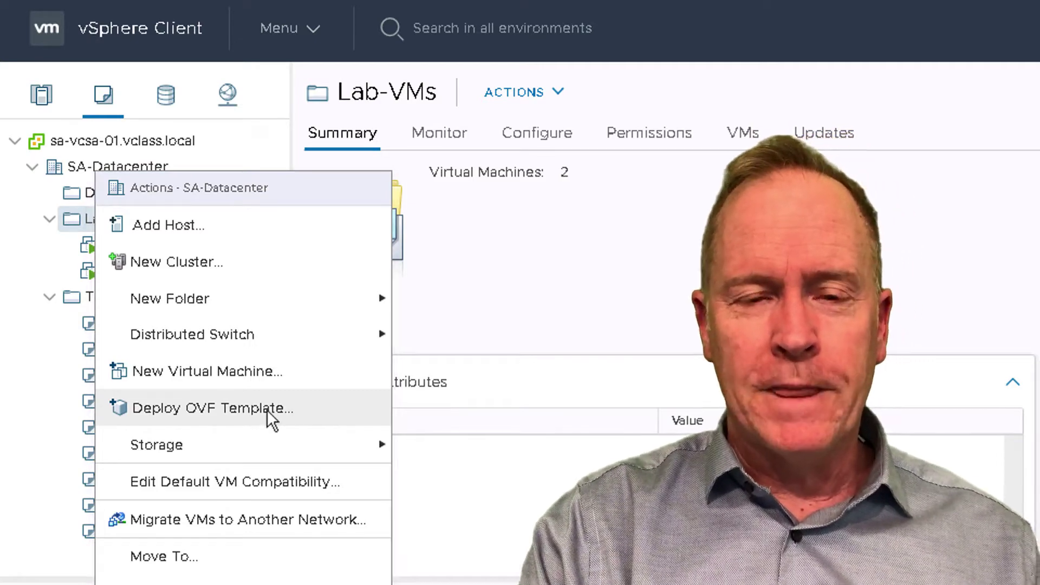
click(267, 410)
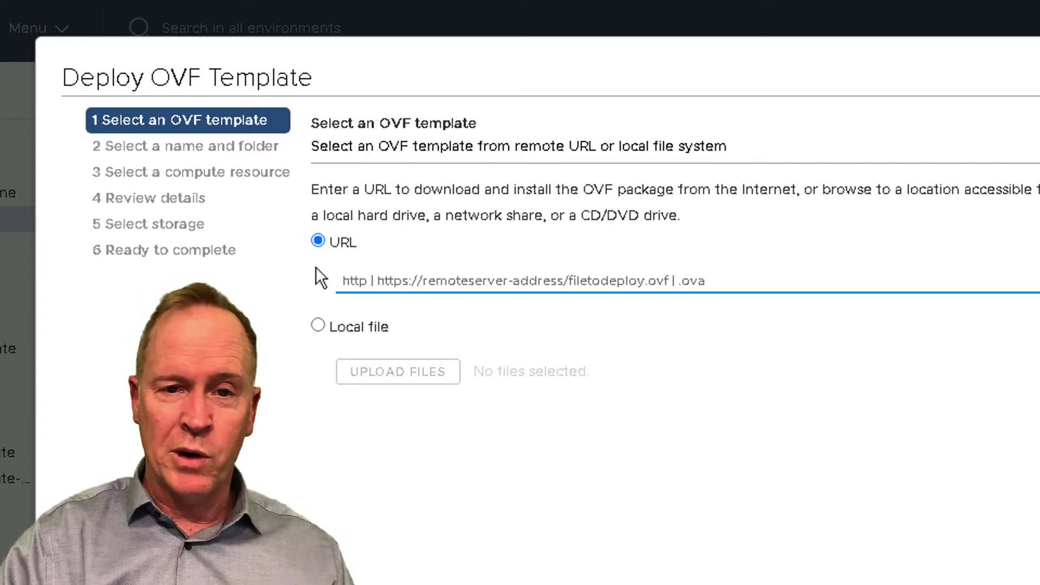
click(317, 325)
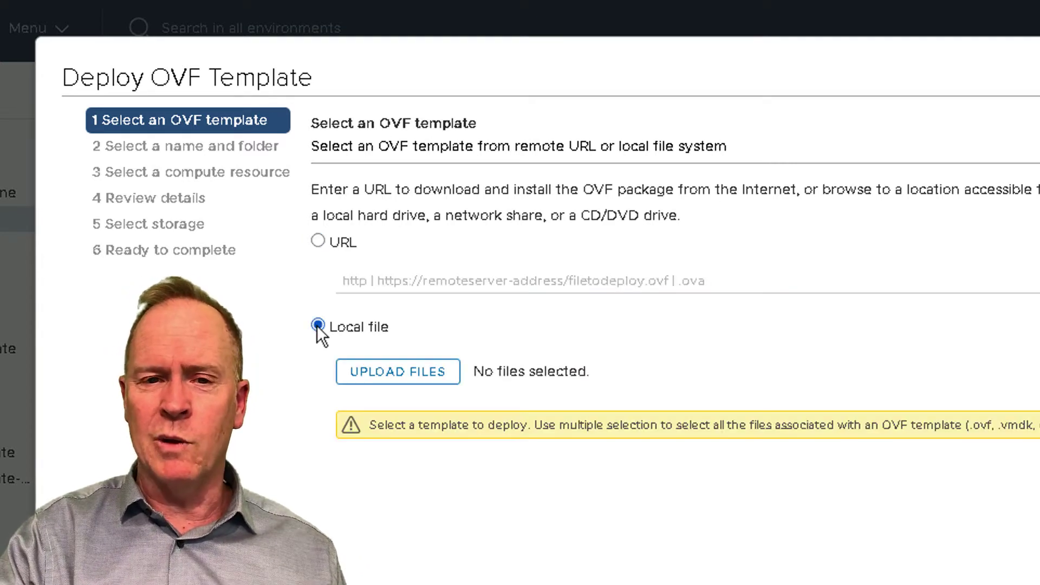
Upload O11N_VA-8.2.0.12949-16995073_OVF10.ova from Downloads as the OVF template
click(392, 377)
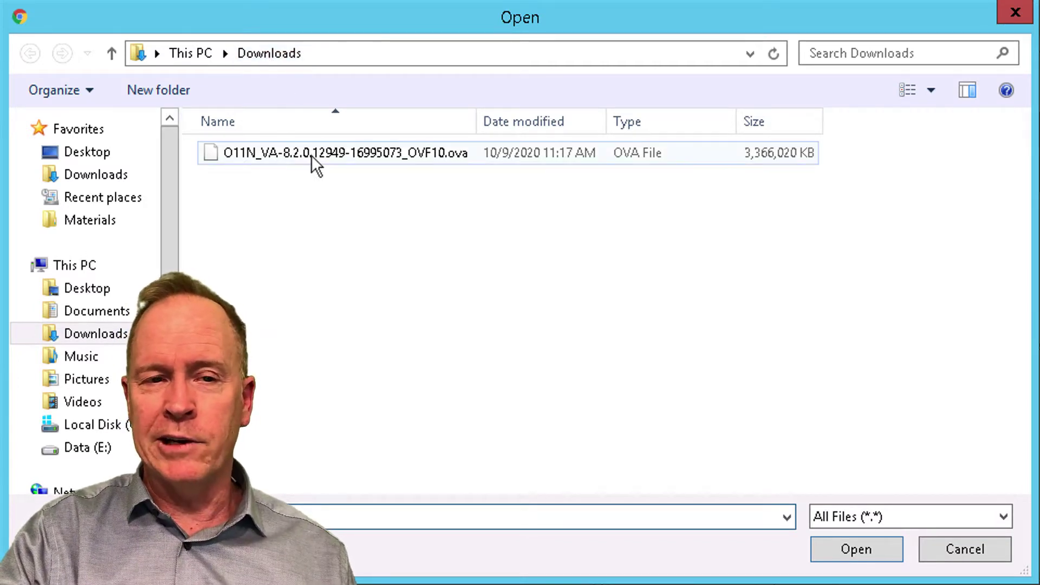
click(311, 155)
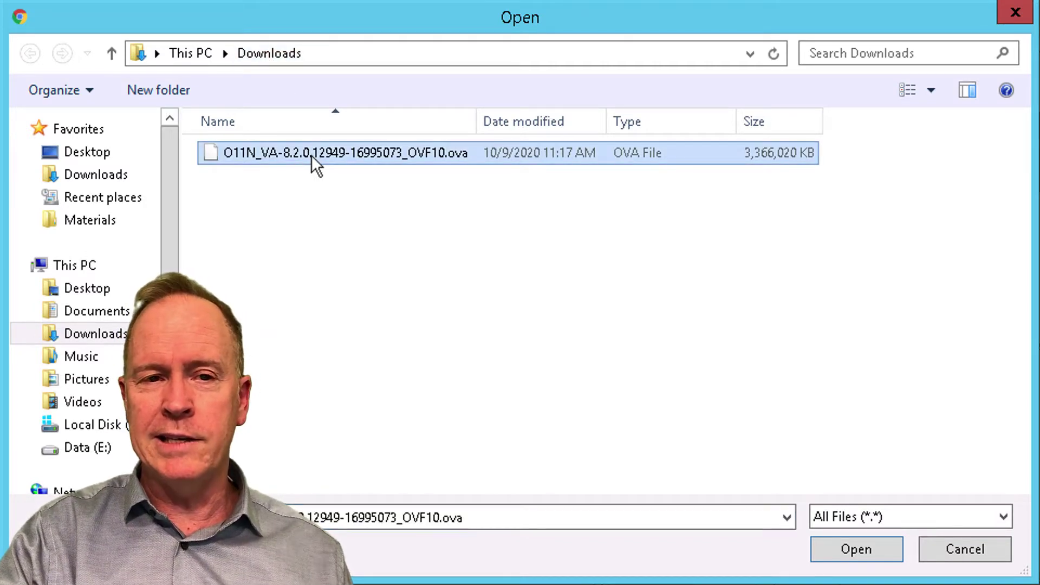
click(878, 548)
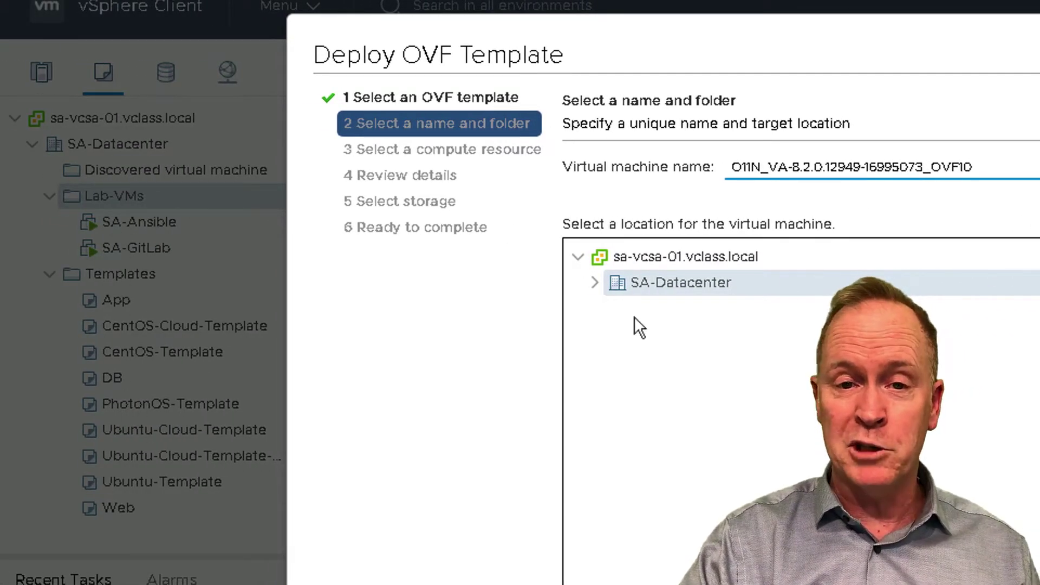
Rename the virtual machine to sa-vro-01
key(ctrl+a)
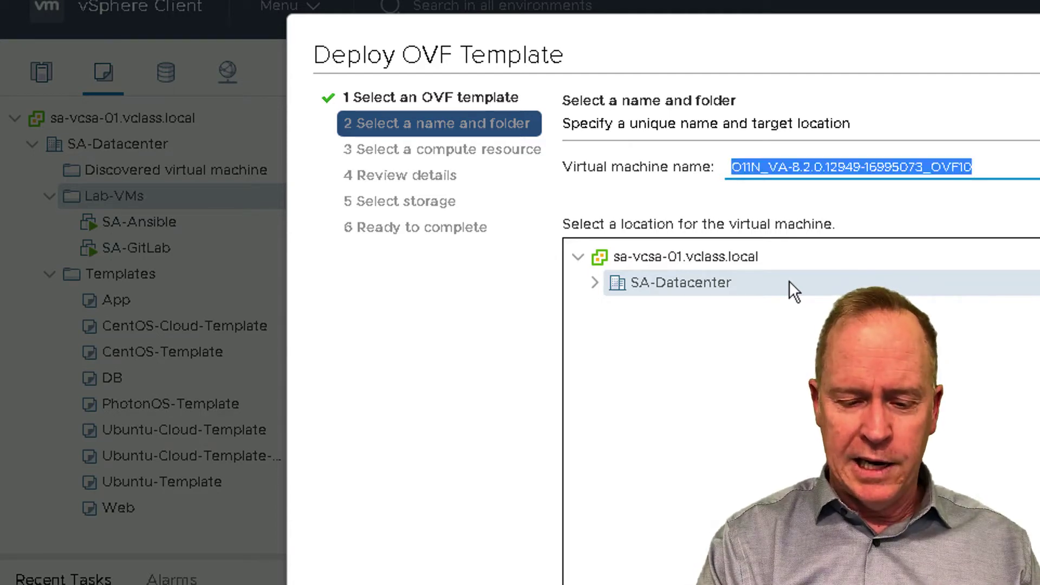
text(s)
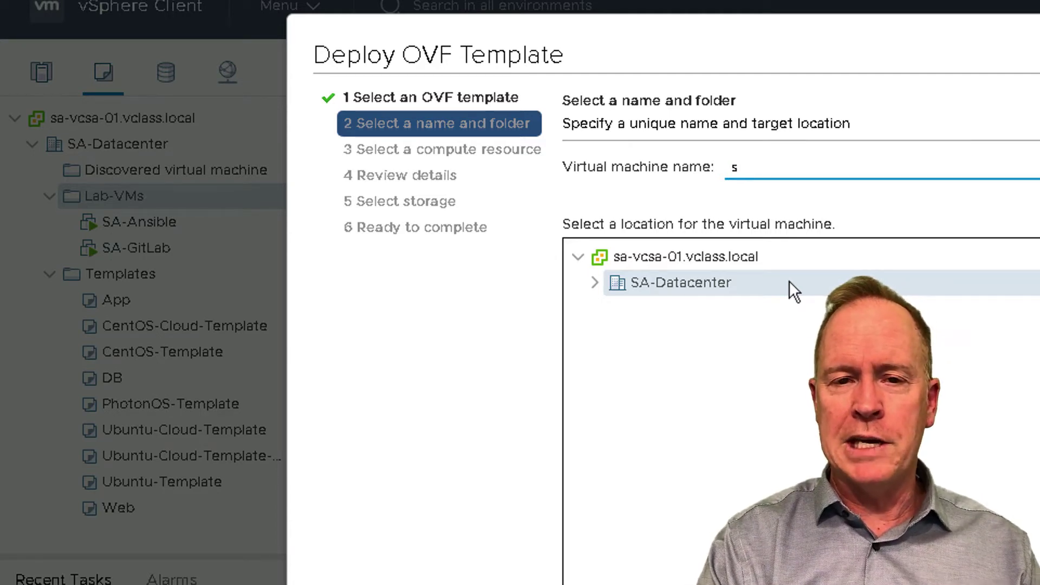
text(a)
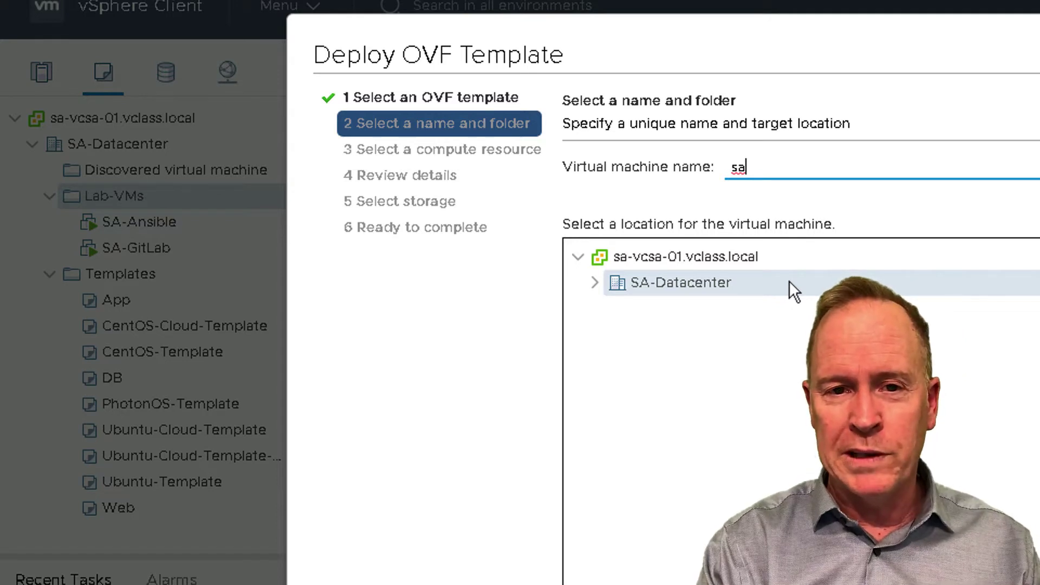
text(-vro)
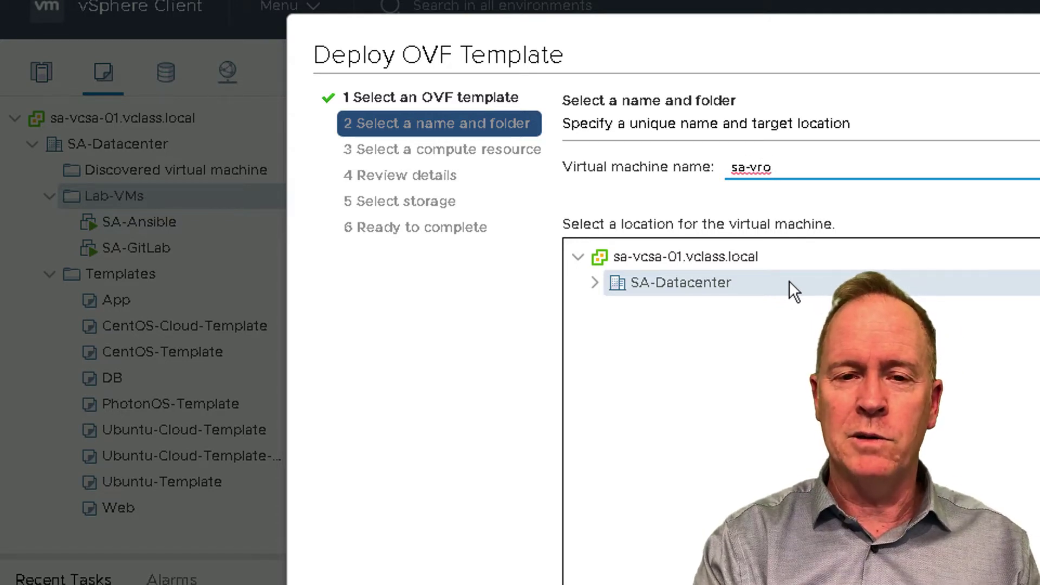
text(-01)
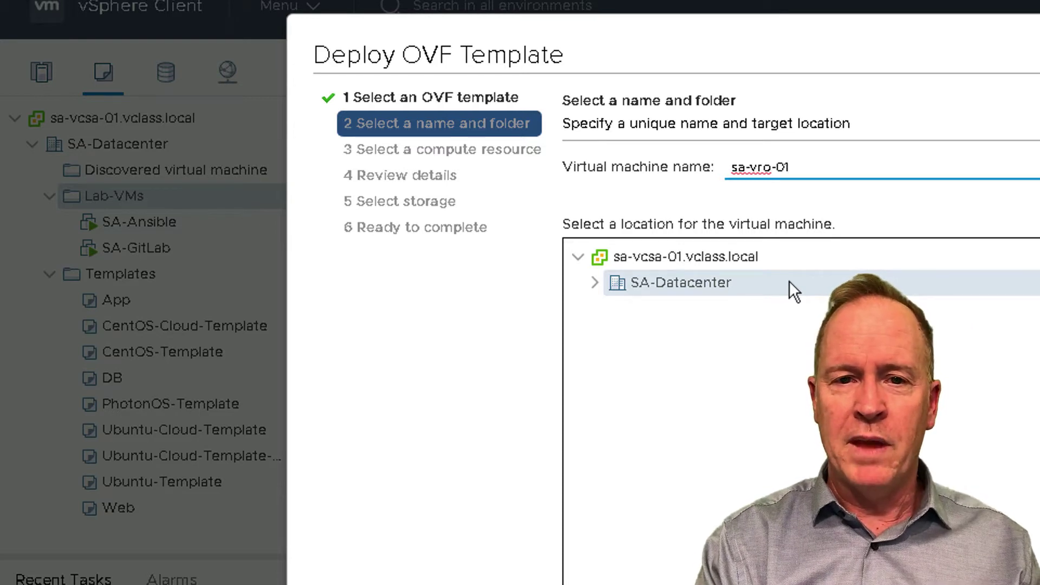
key(ctrl+a)
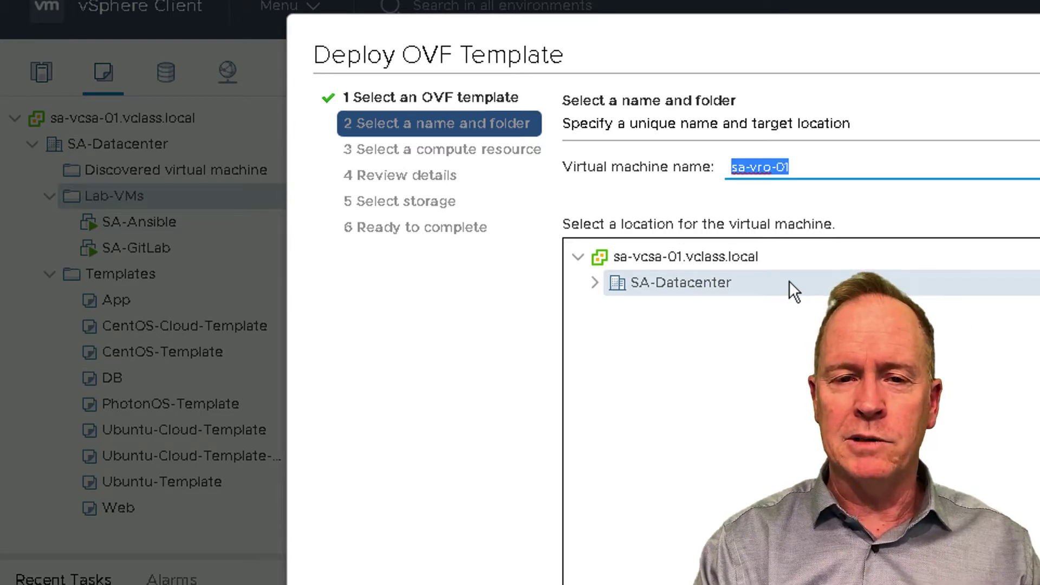
click(839, 167)
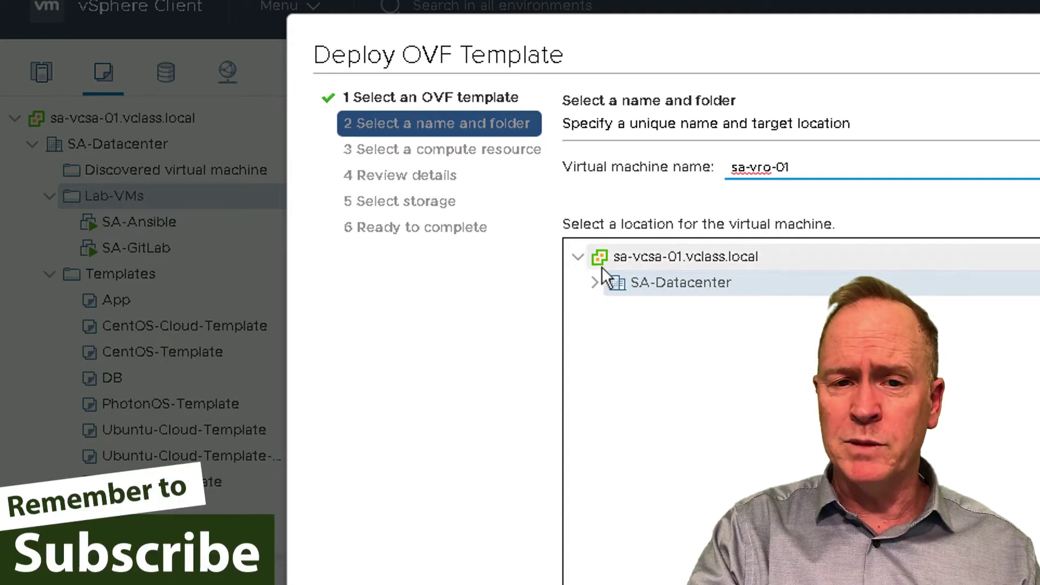
Place the VM in the Lab-VMs folder under SA-Datacenter and continue
click(595, 282)
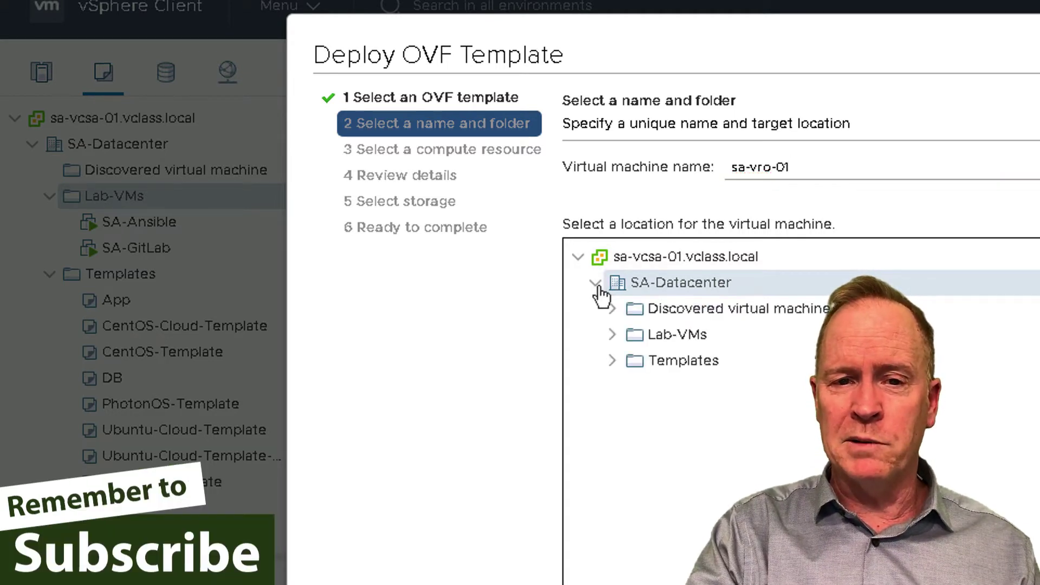
click(666, 340)
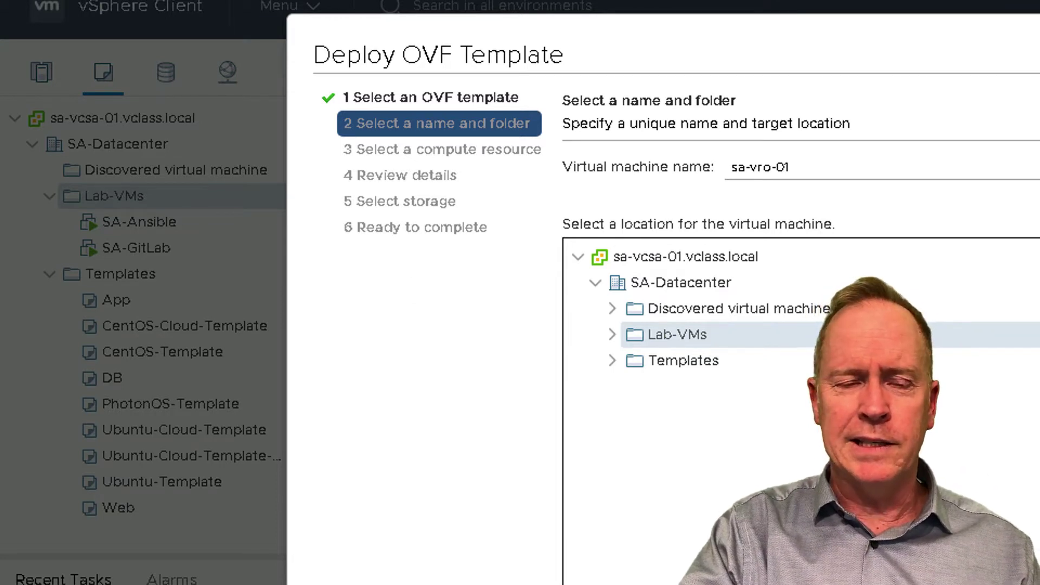
key(Return)
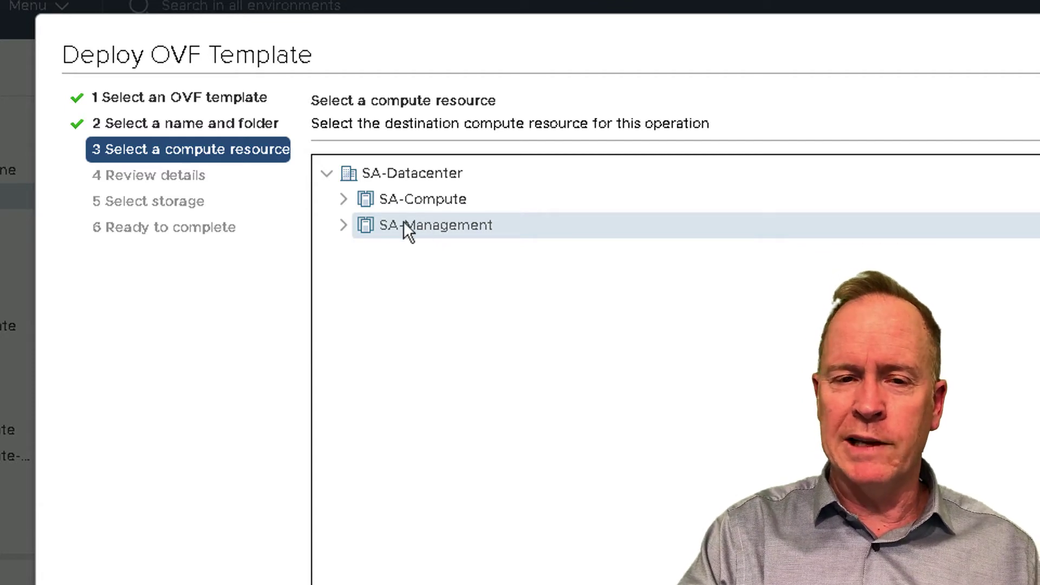
Expand and collapse the SA-Management cluster to review its hosts
click(342, 227)
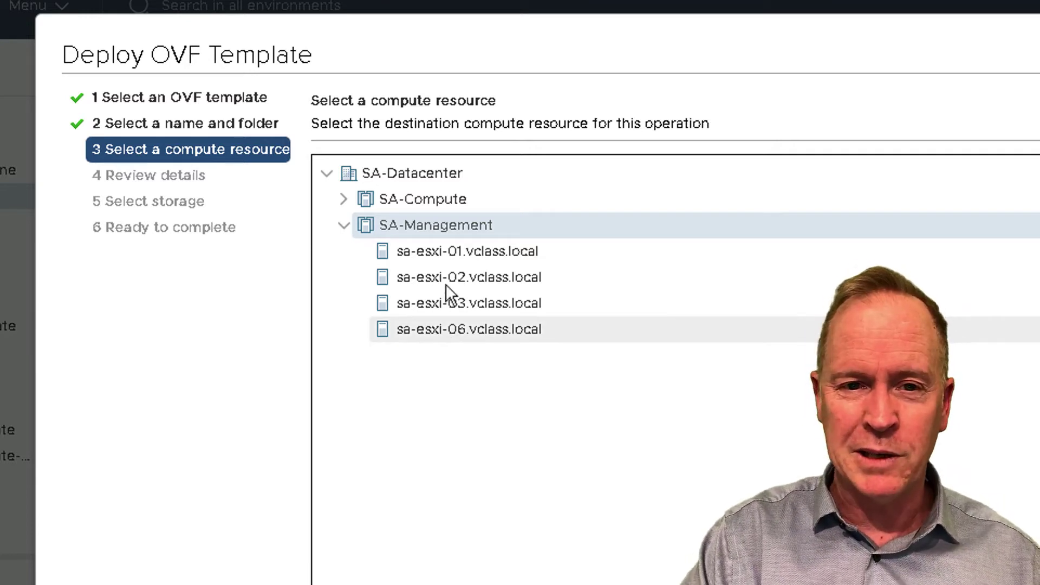
click(344, 227)
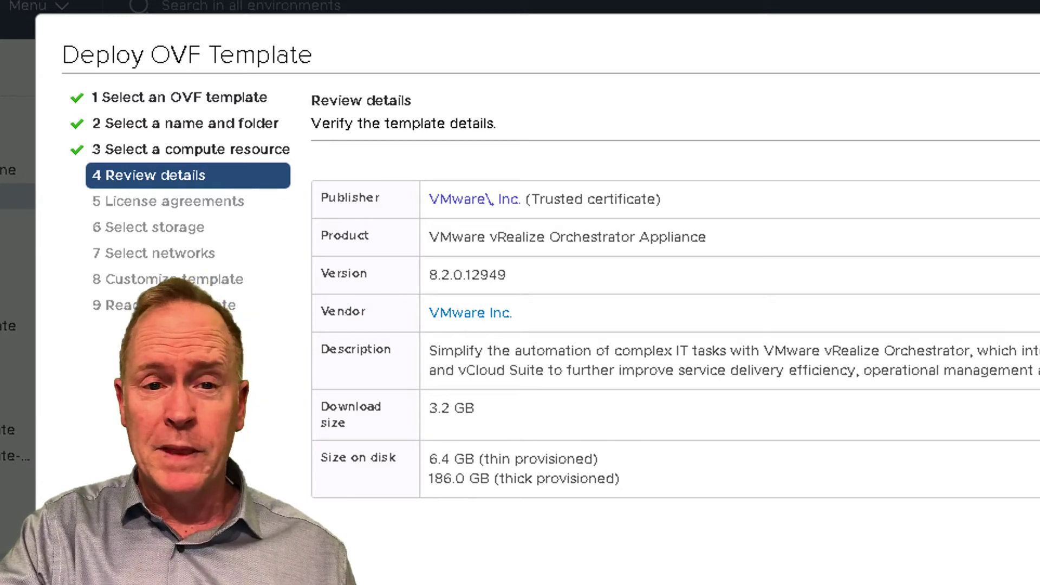
Continue past the 8.2.0.12949 template details to the license agreements
key(Return)
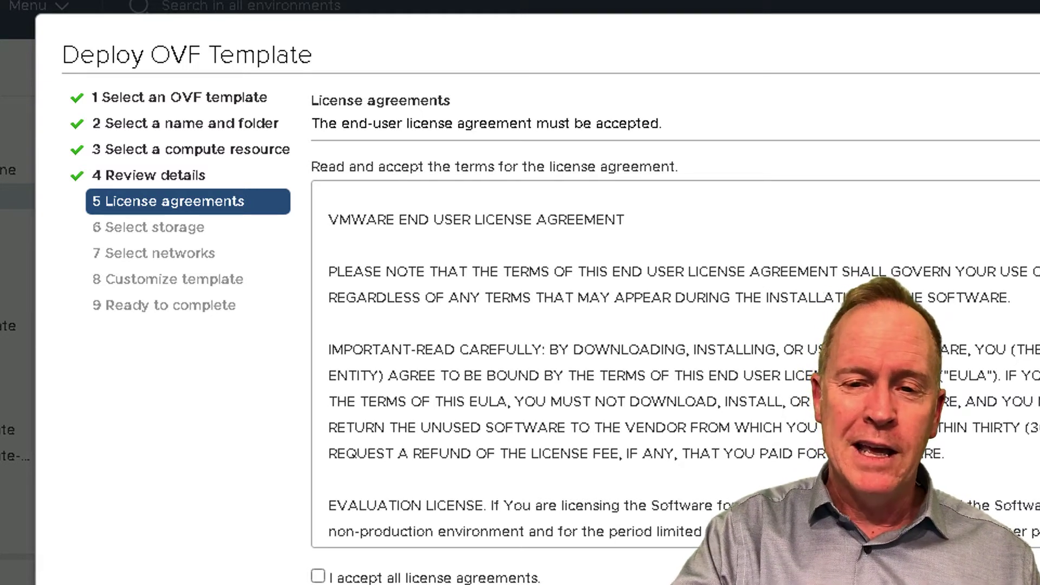
Accept all license agreements for the vRealize Orchestrator appliance
click(318, 576)
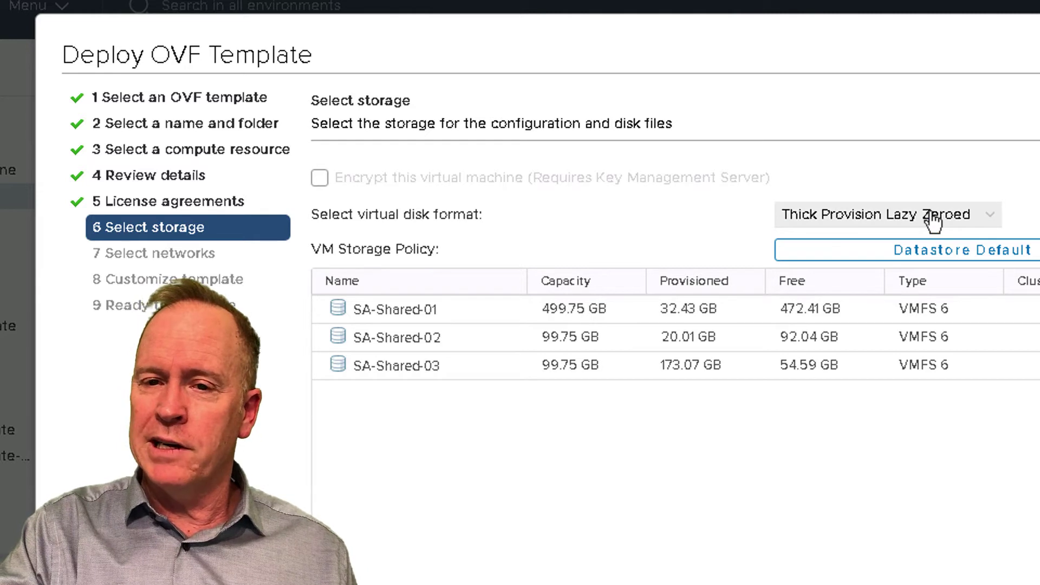
Set the disk format to Thin Provision and store the VM on datastore SA-Shared-01
click(988, 225)
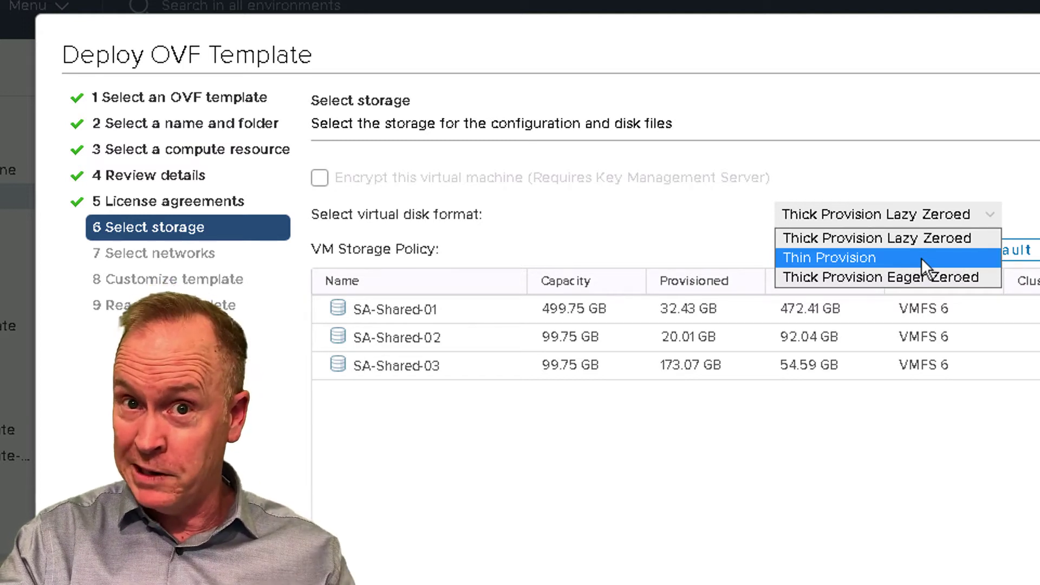
click(921, 258)
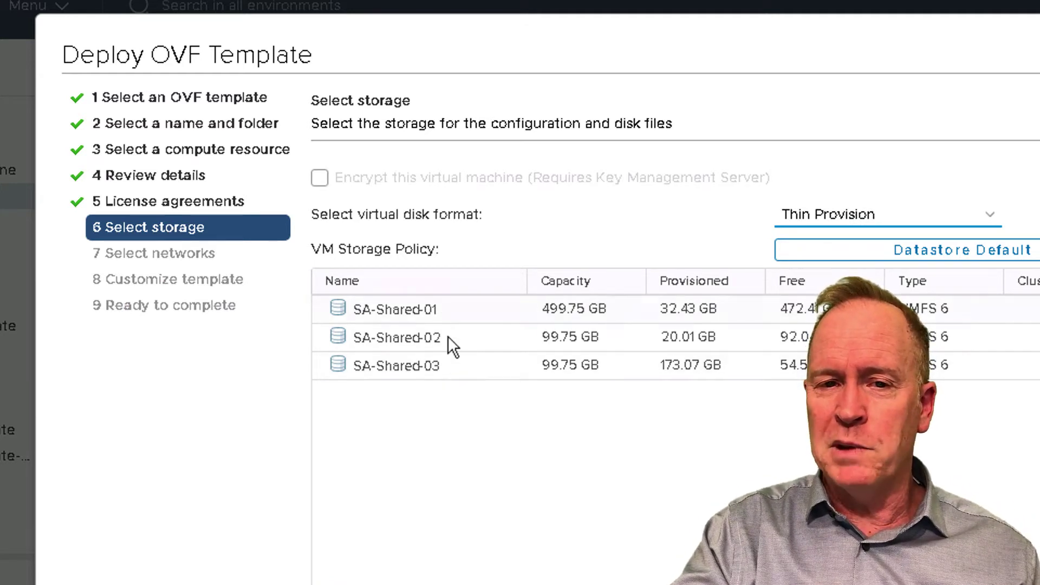
click(400, 311)
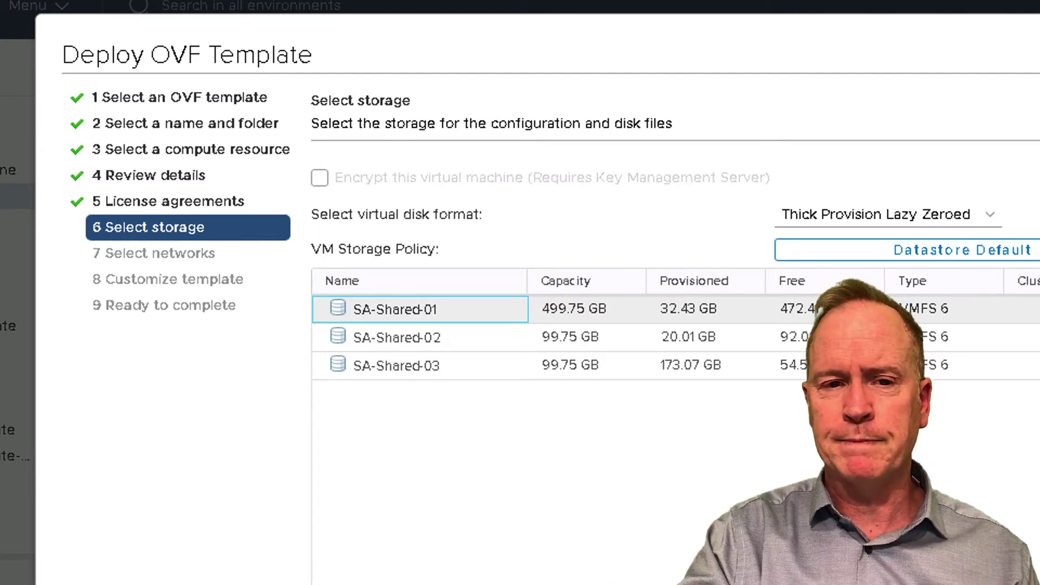
key(Return)
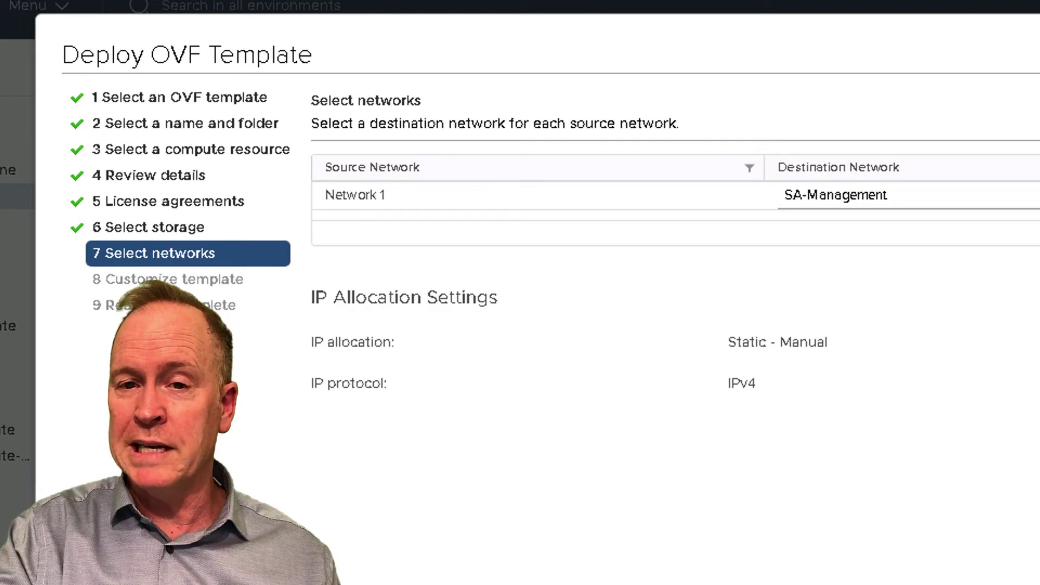
Map Network 1 to the SA-Management destination network
click(970, 199)
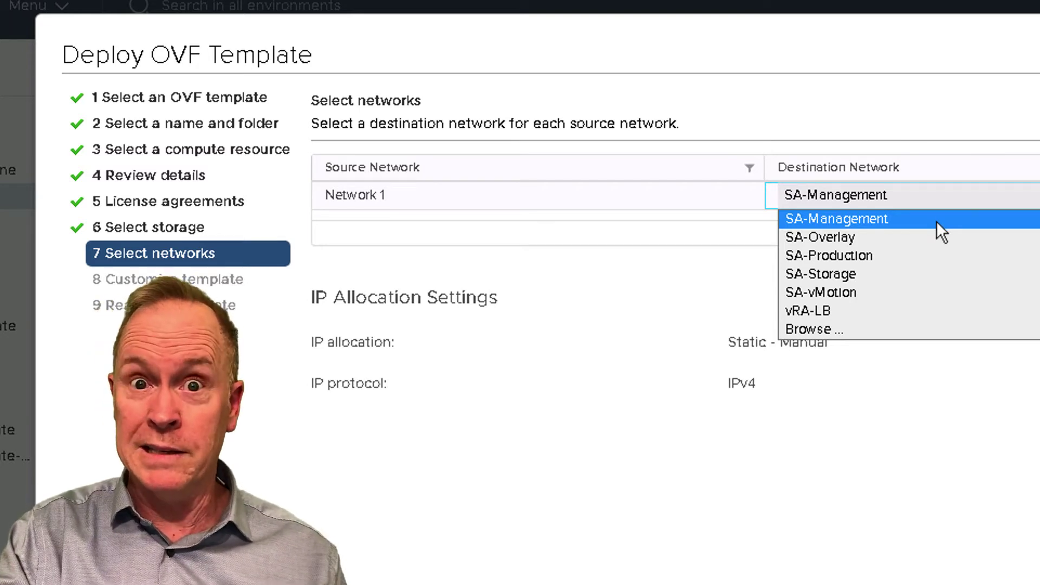
click(936, 220)
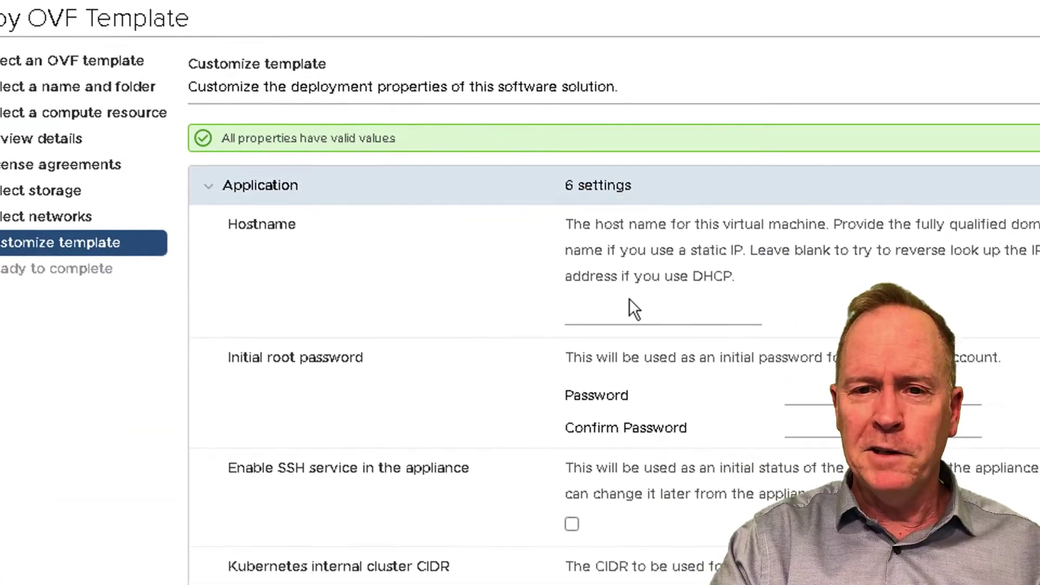
Enter sa-vro-01.vclass.local as the appliance hostname in the template's application settings
click(756, 352)
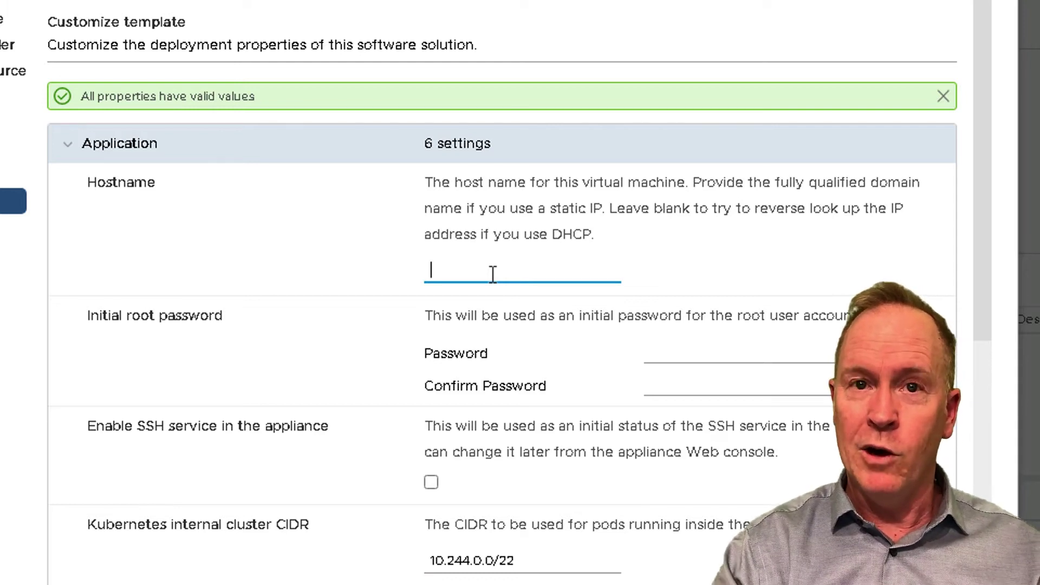
text(sa-vro-01)
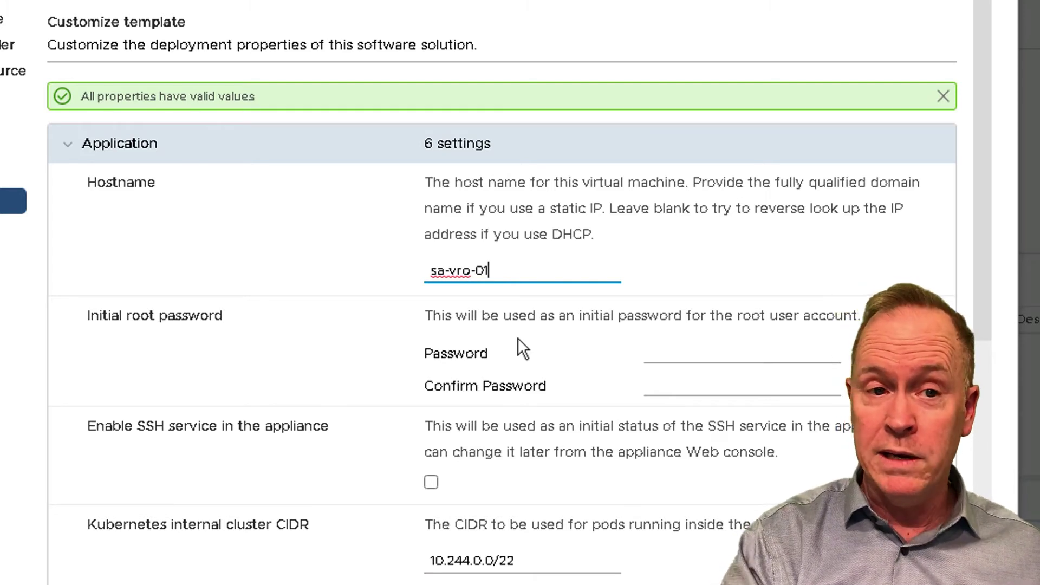
text(.vclass)
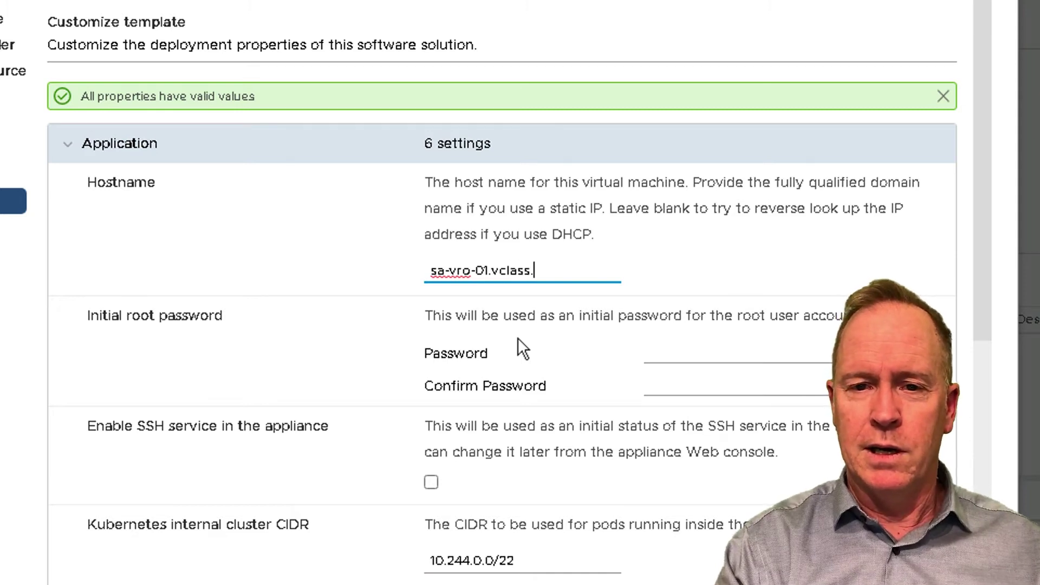
text(.local)
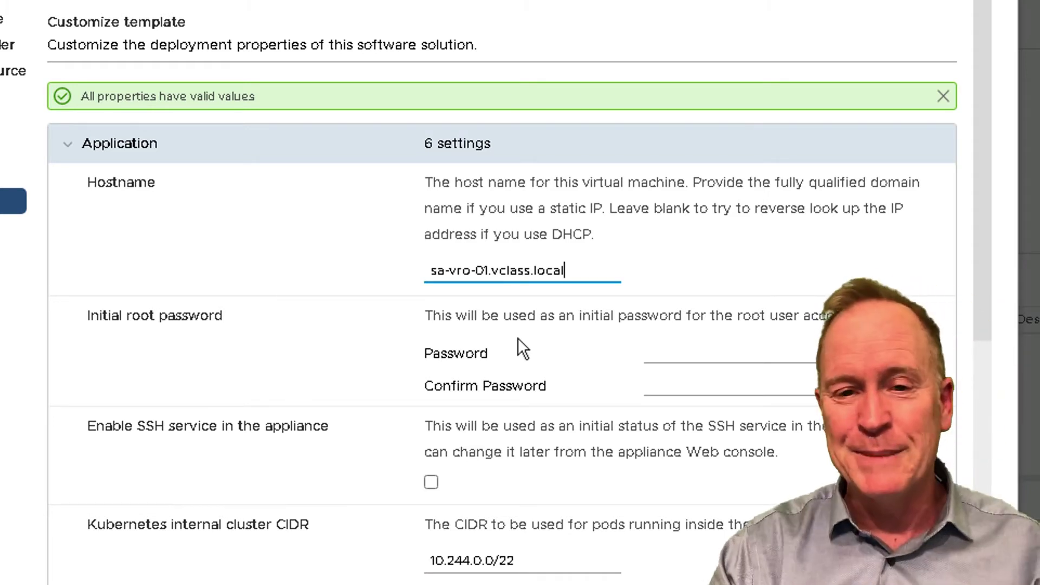
click(675, 353)
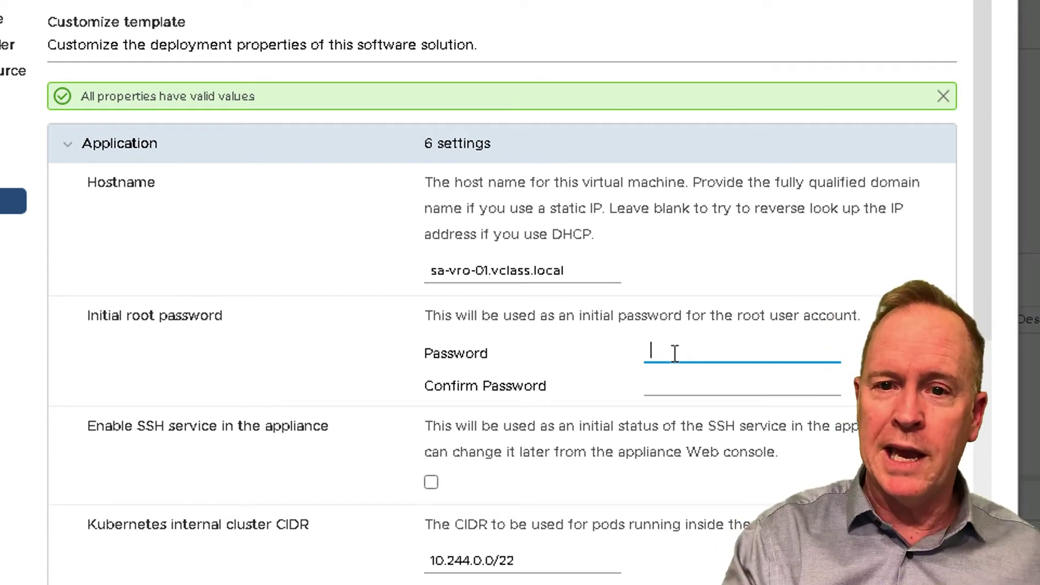
Type the initial root password and re-enter it in Confirm Password
text(V)
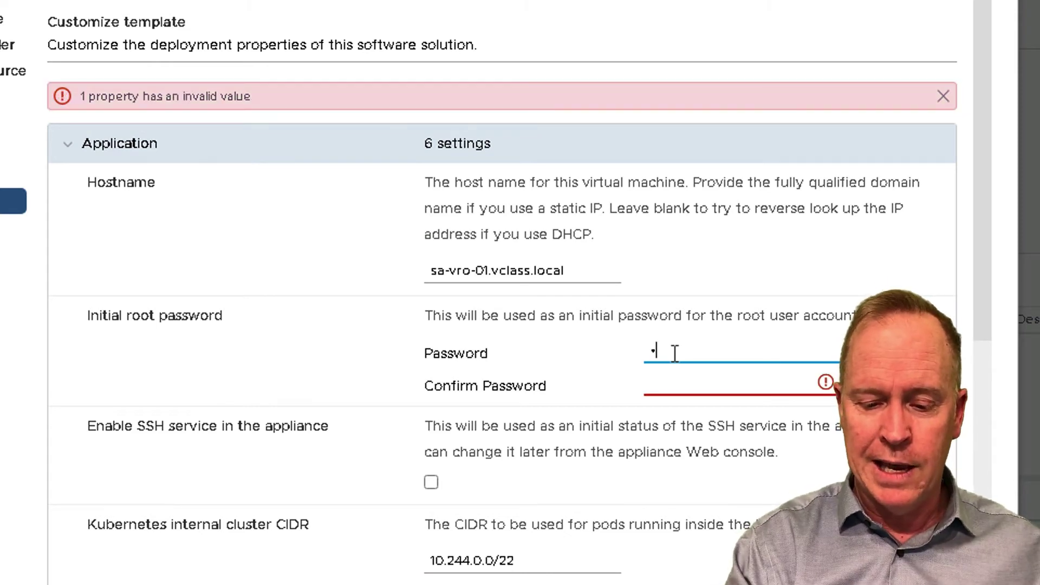
text(Mware1)
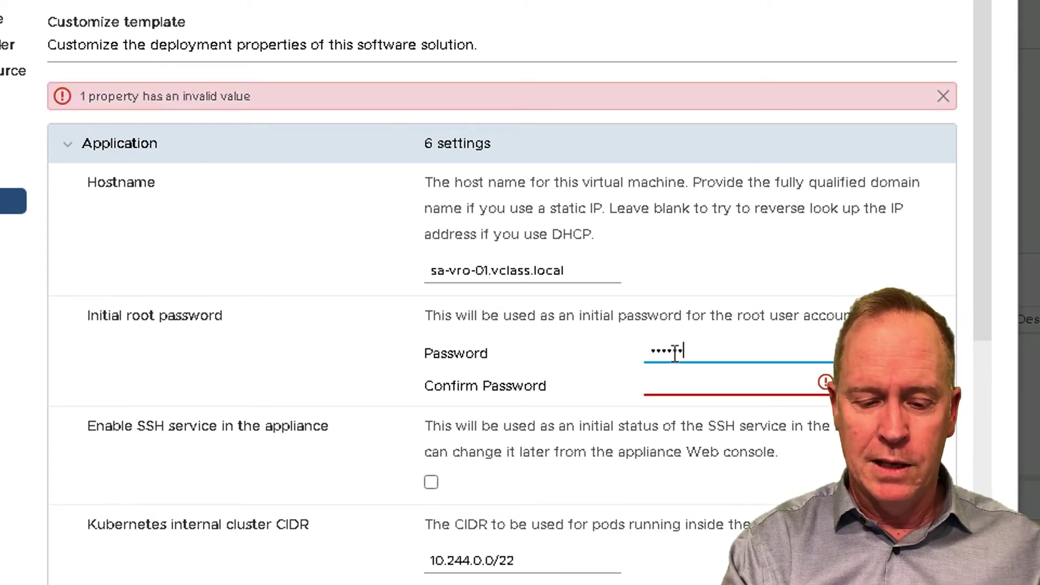
key(Tab)
text(VM)
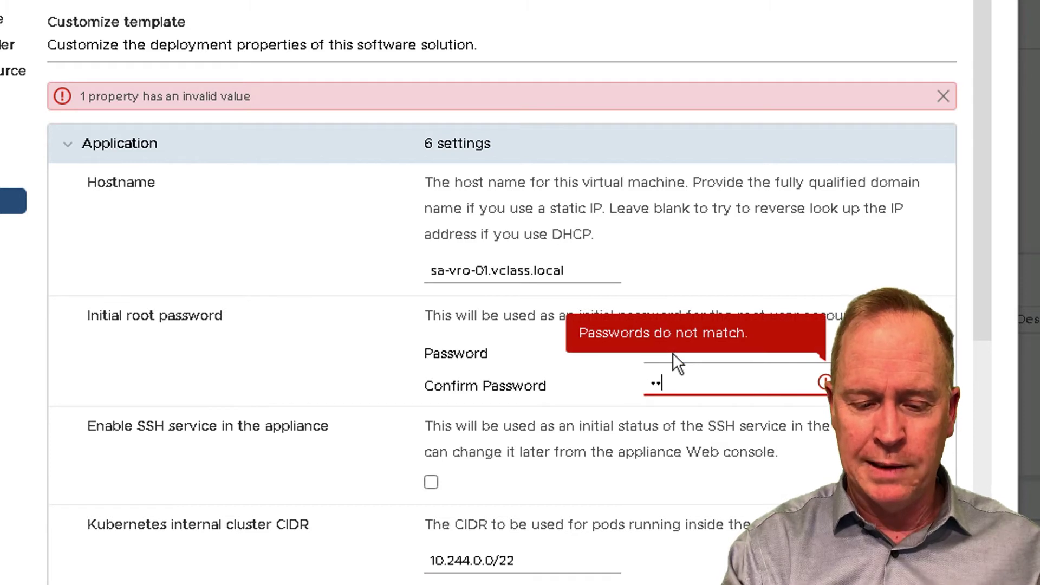
text(ware1!)
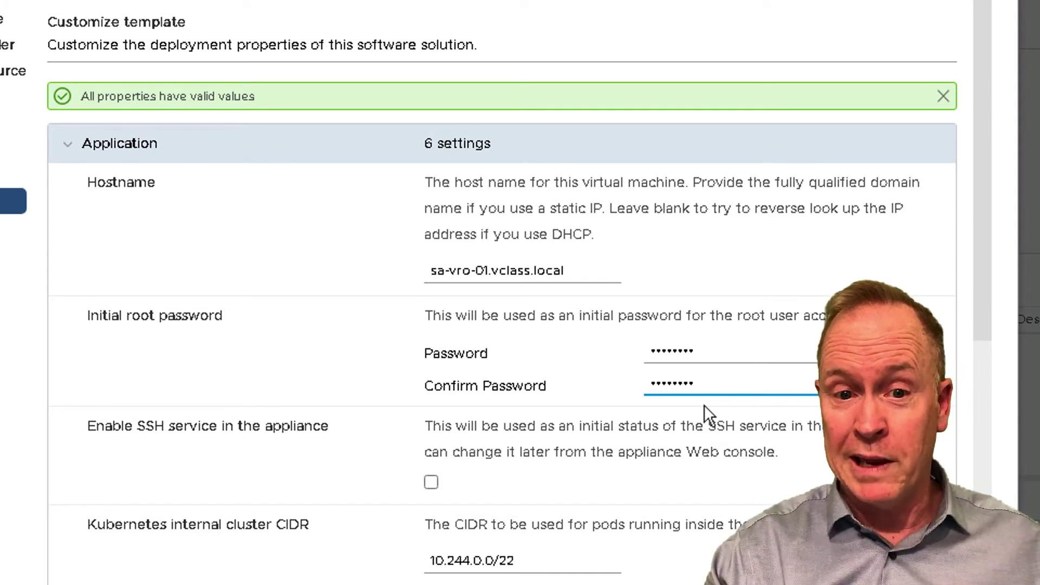
click(431, 482)
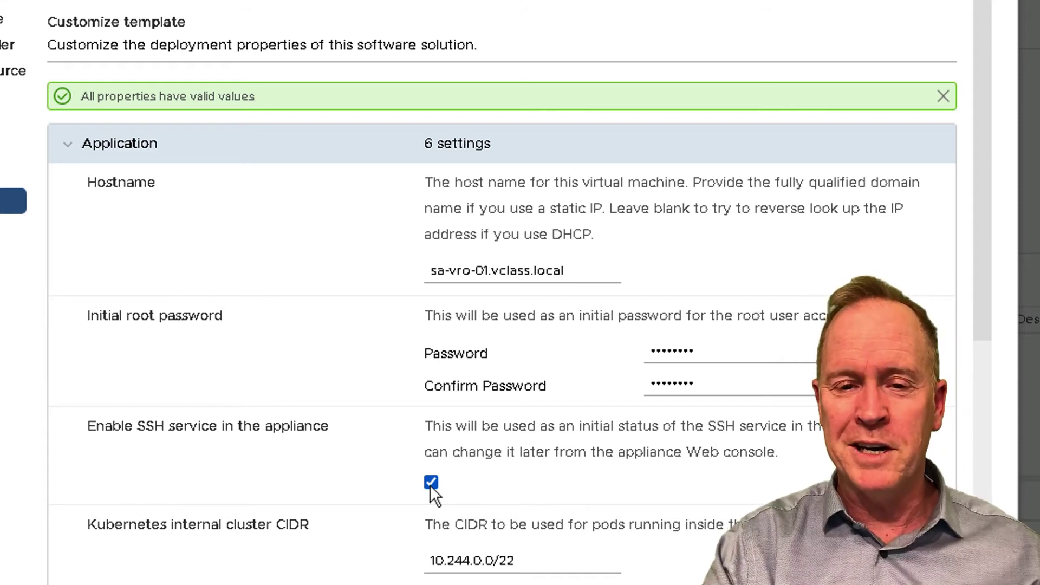
scroll(548, 560, down, 2)
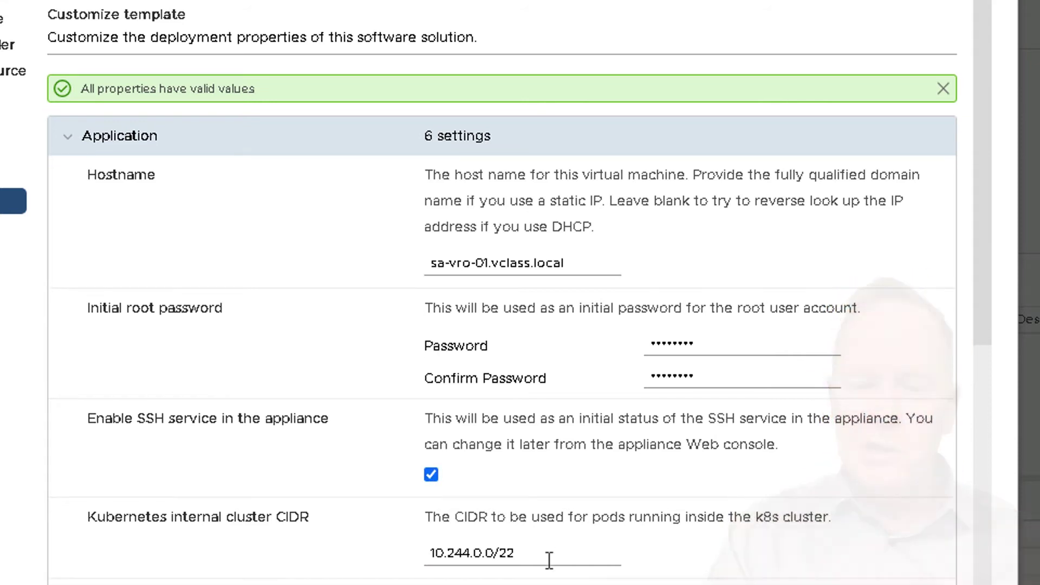
scroll(549, 560, down, 2)
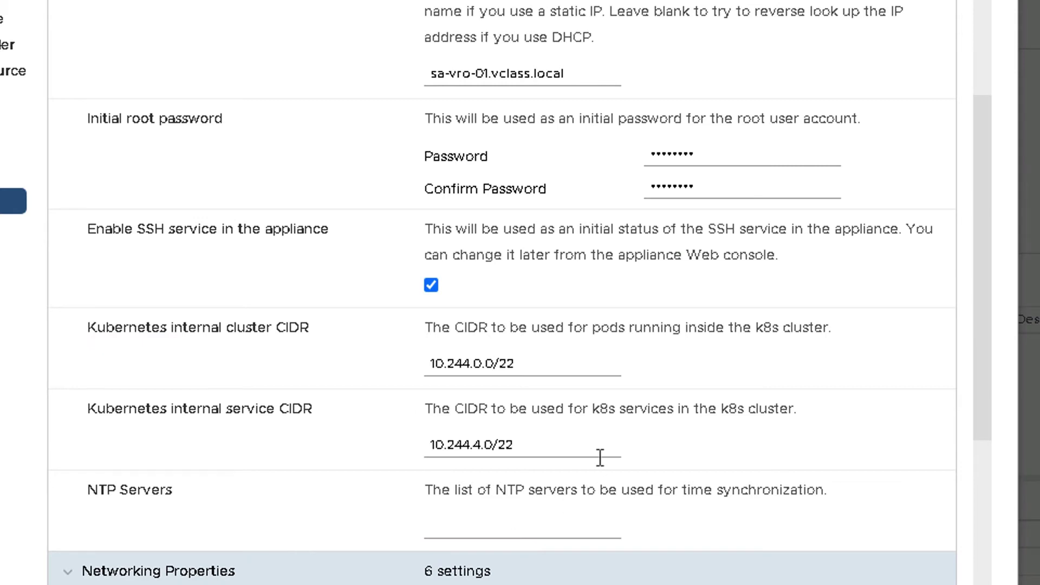
scroll(600, 458, down, 3)
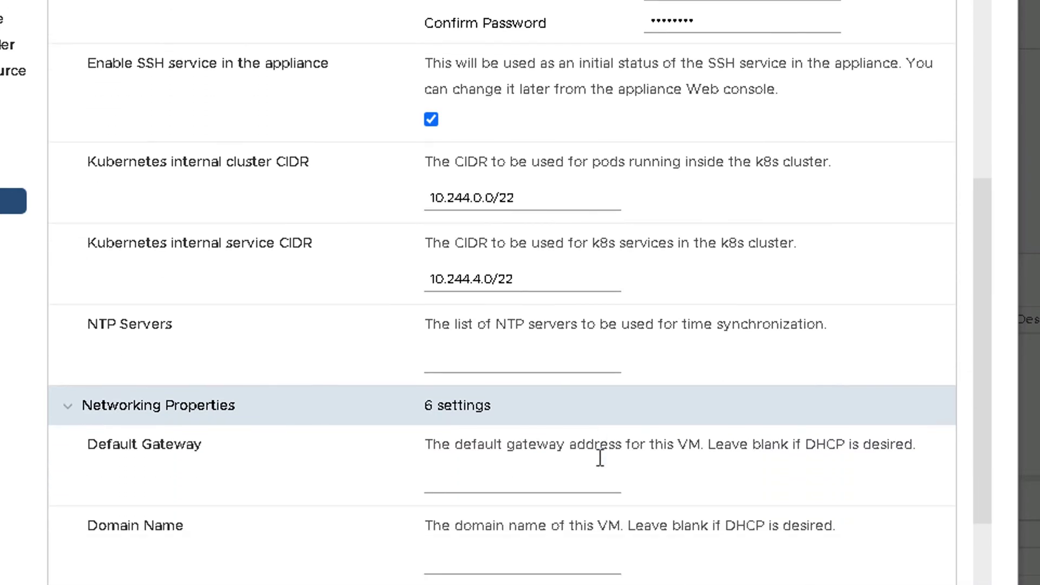
scroll(600, 458, down, 1)
Set NTP server, default gateway and DNS server all to 172.20.10.10
click(544, 318)
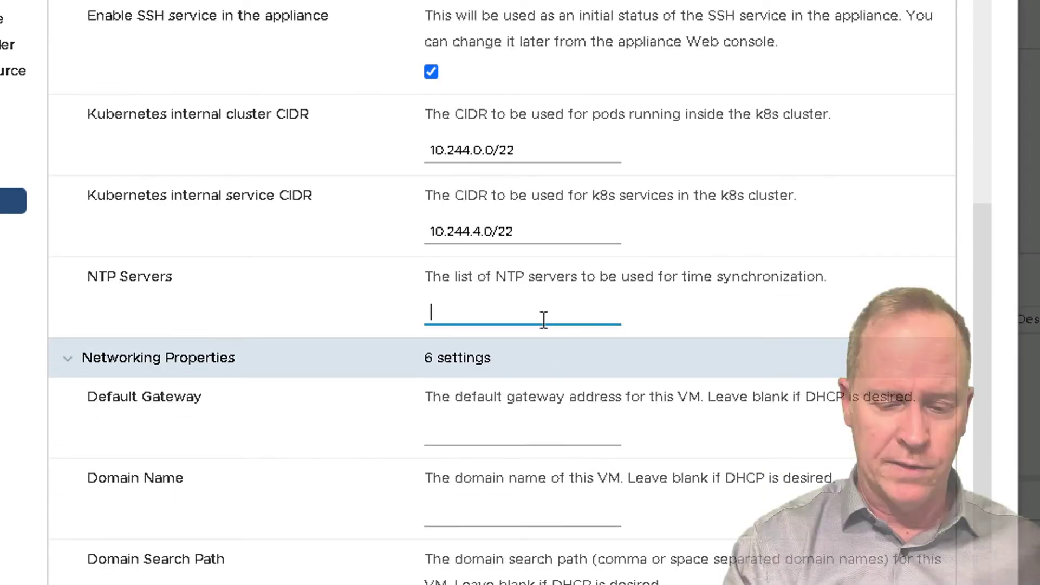
text(172.20)
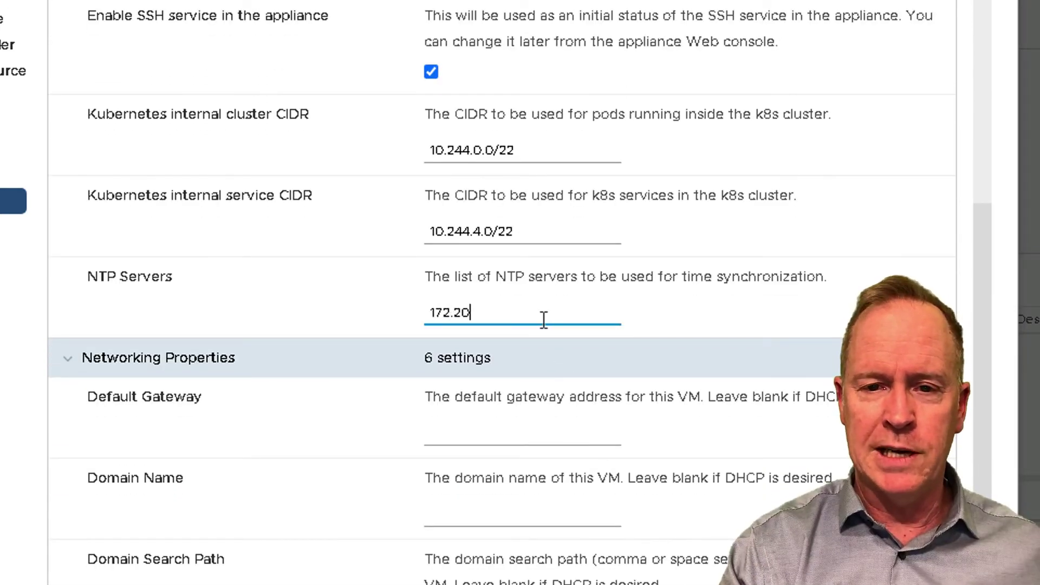
text(.10.)
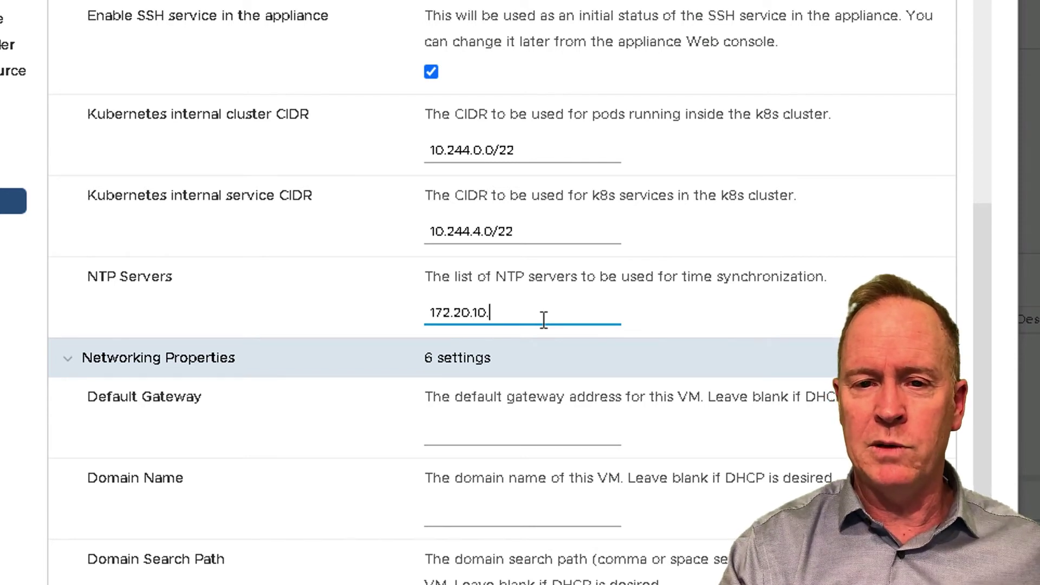
text(10)
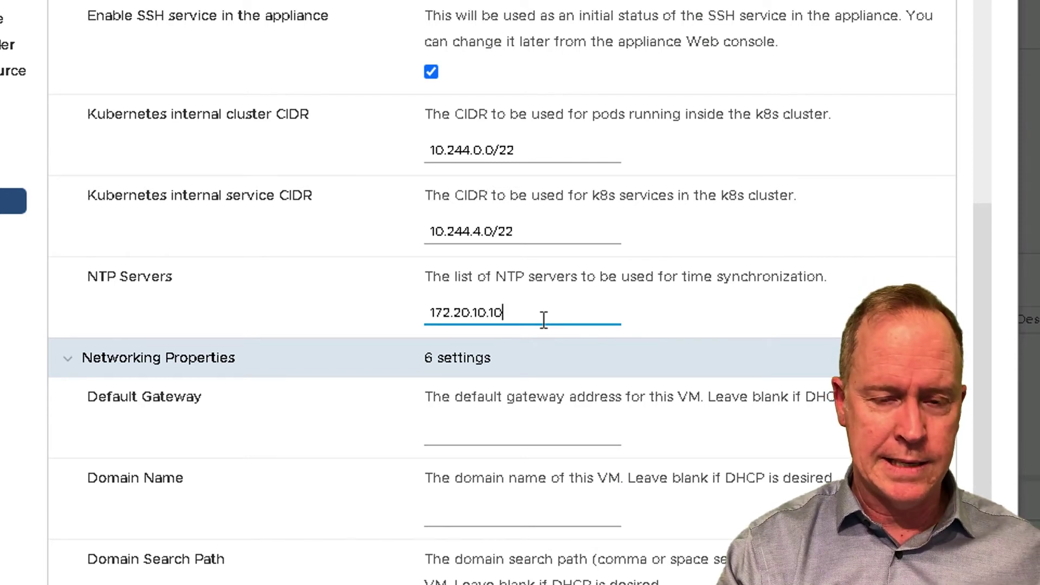
key(ctrl+a)
key(ctrl+c)
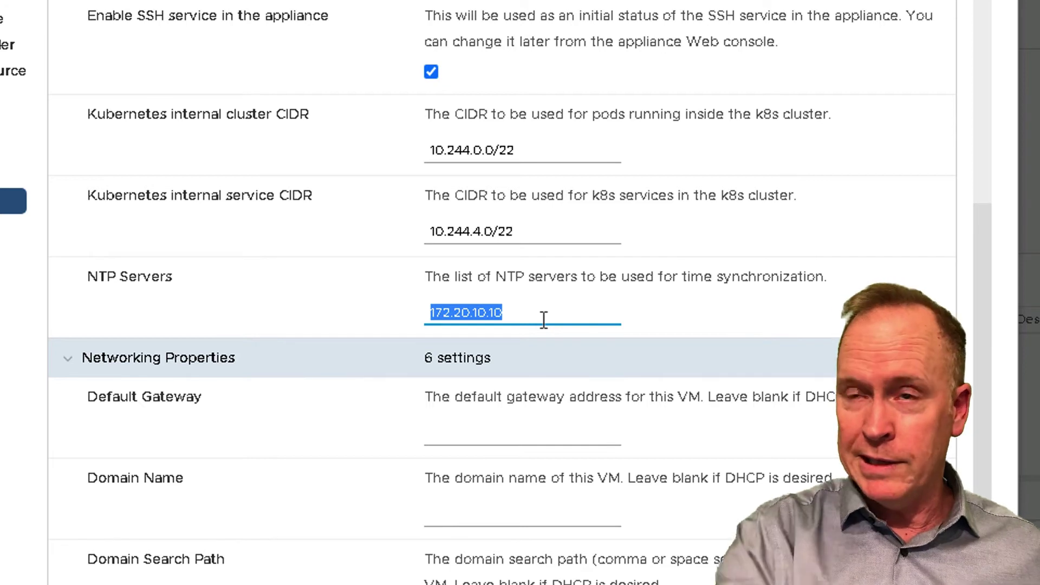
click(536, 434)
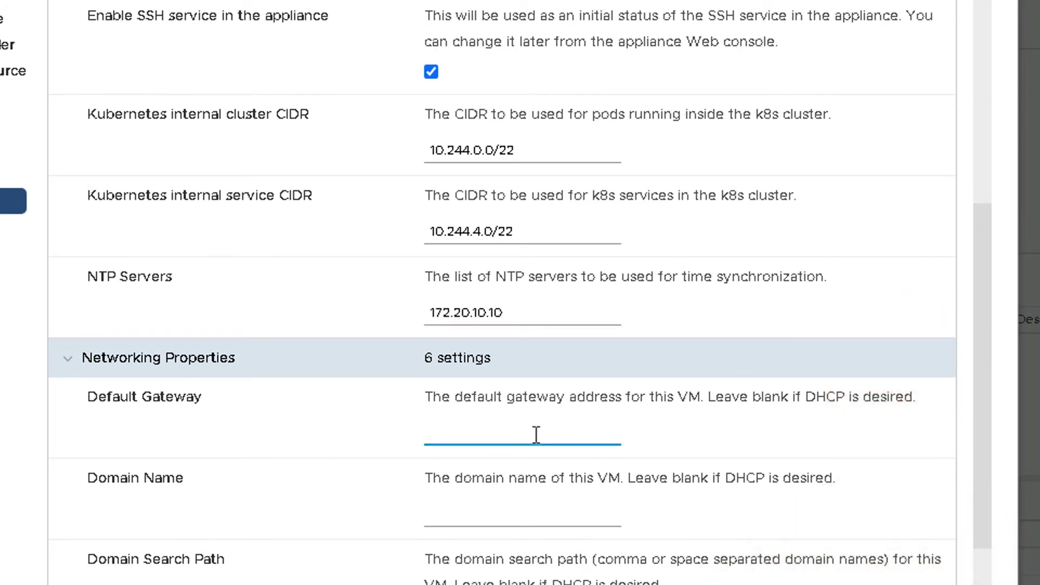
key(ctrl+v)
scroll(452, 525, down, 4)
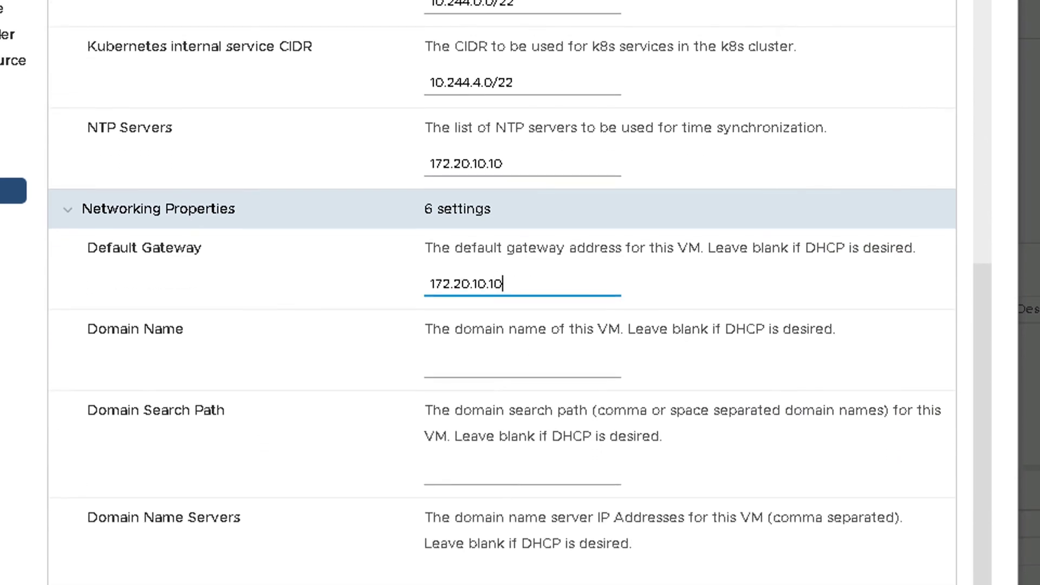
click(453, 483)
key(ctrl+v)
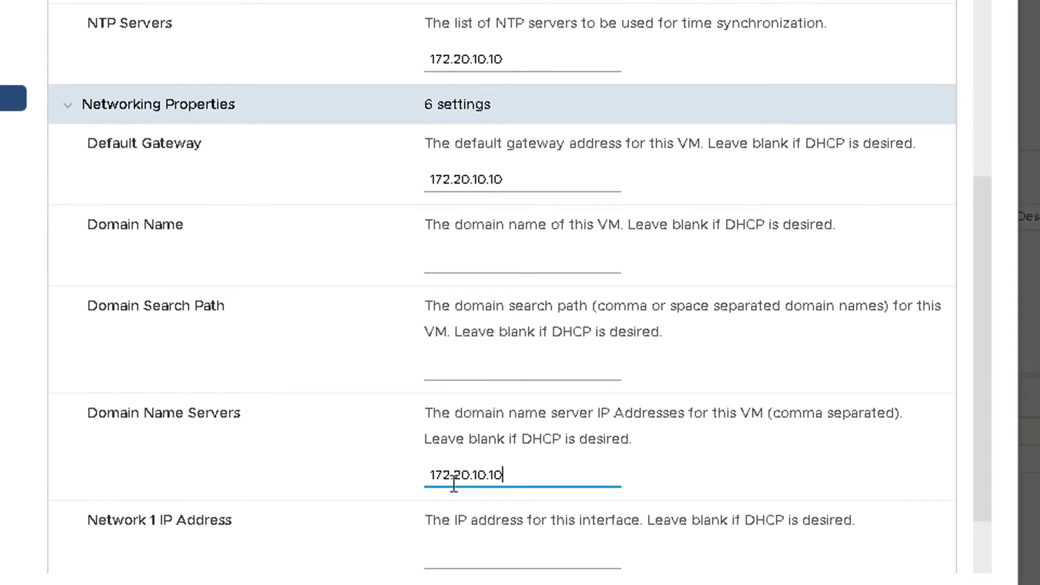
Set both Domain Name and Domain Search Path to vclass.local
click(529, 263)
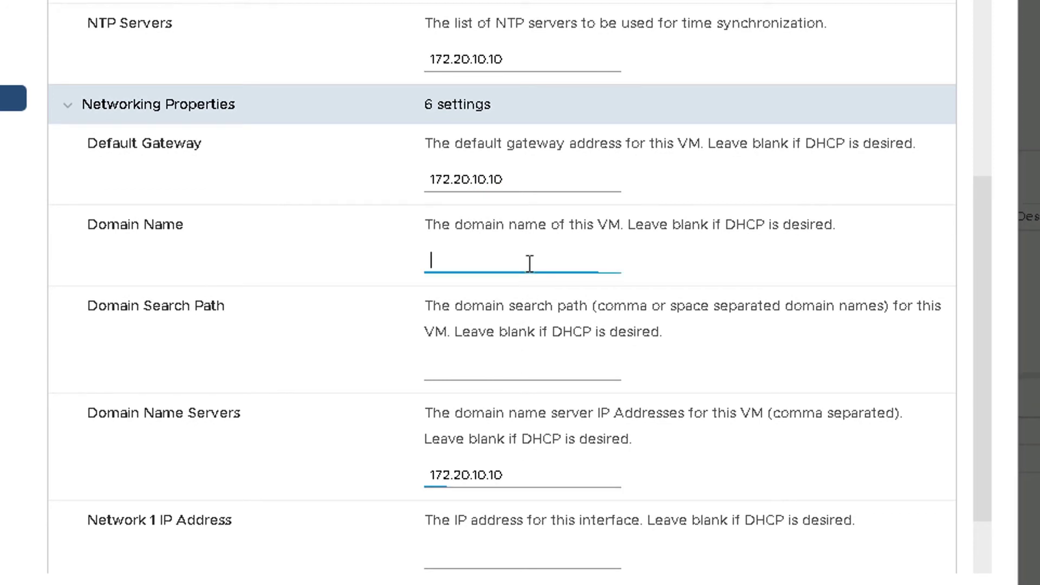
text(vclas)
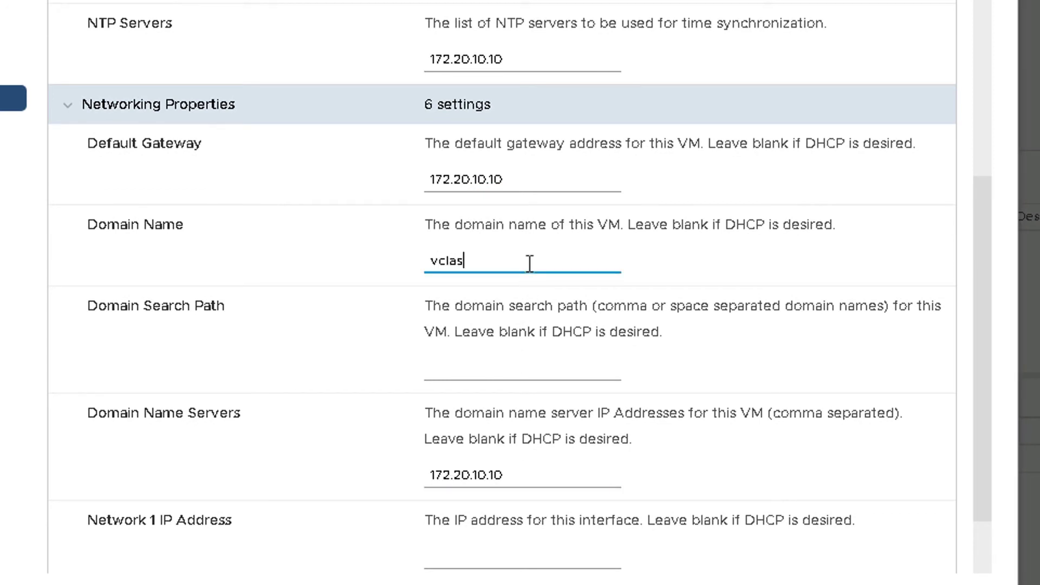
text(s.local)
key(ctrl+a)
key(ctrl+c)
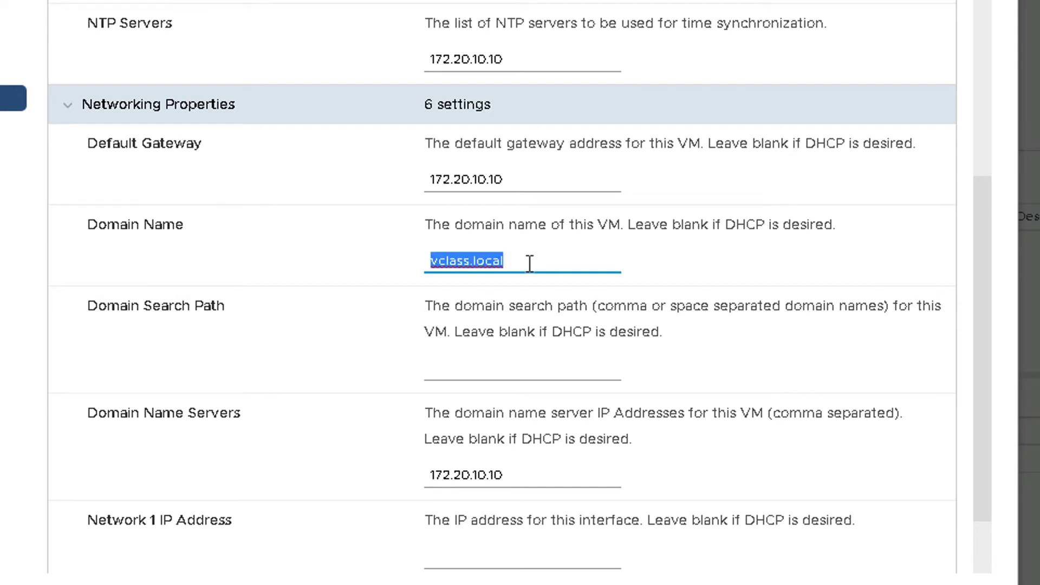
key(Tab)
key(ctrl+v)
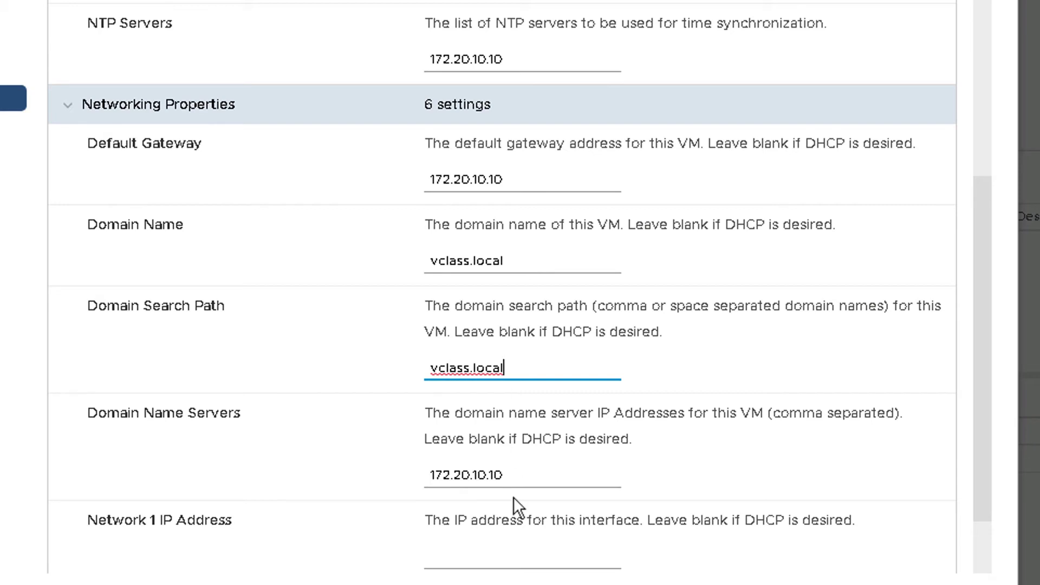
scroll(352, 551, down, 3)
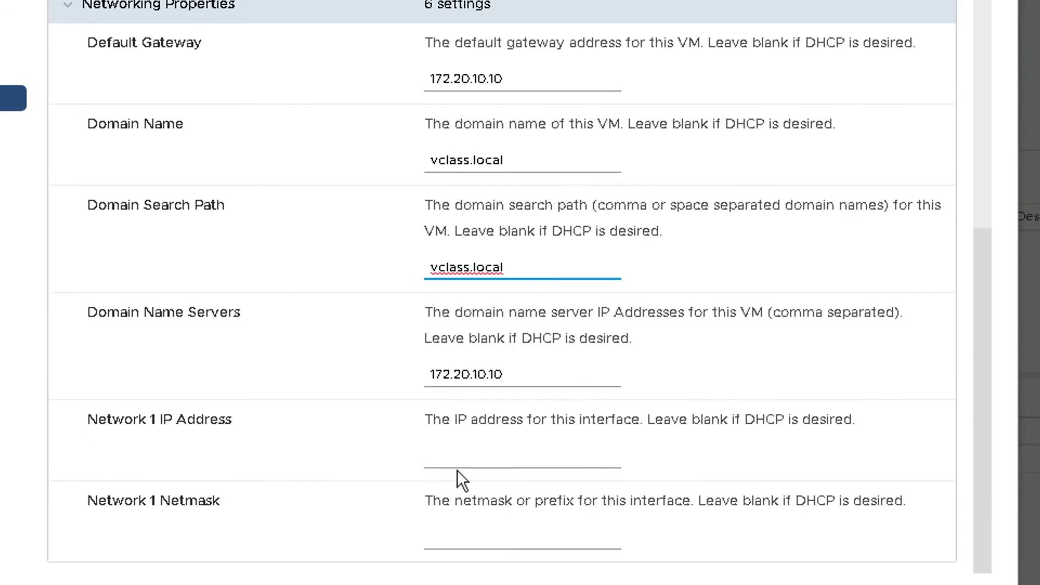
Set Network 1 IP address to 172.20.10.123 and netmask to 255.255.255.0
click(465, 460)
text(172.2)
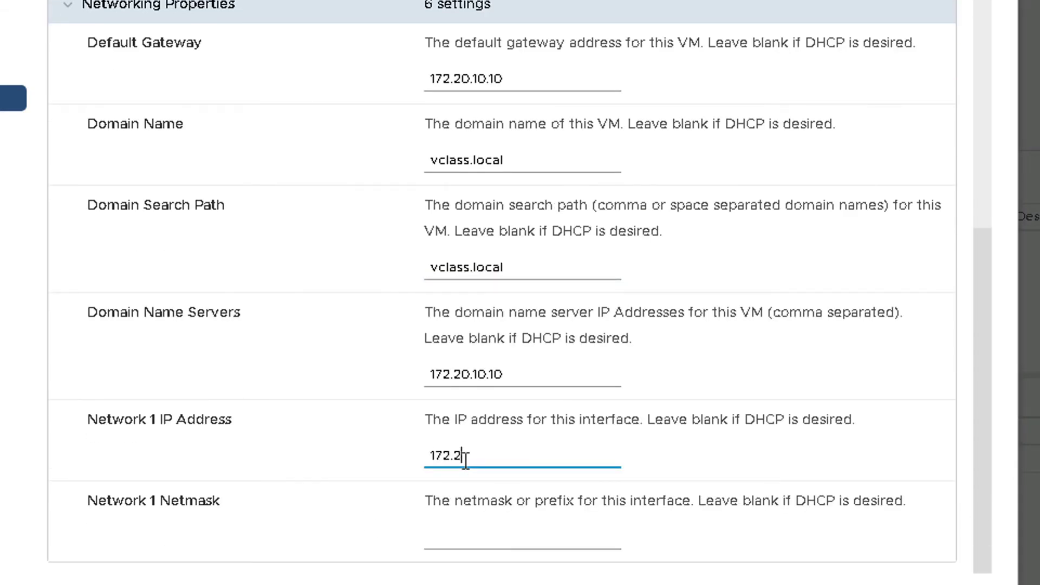
text(0.10.123)
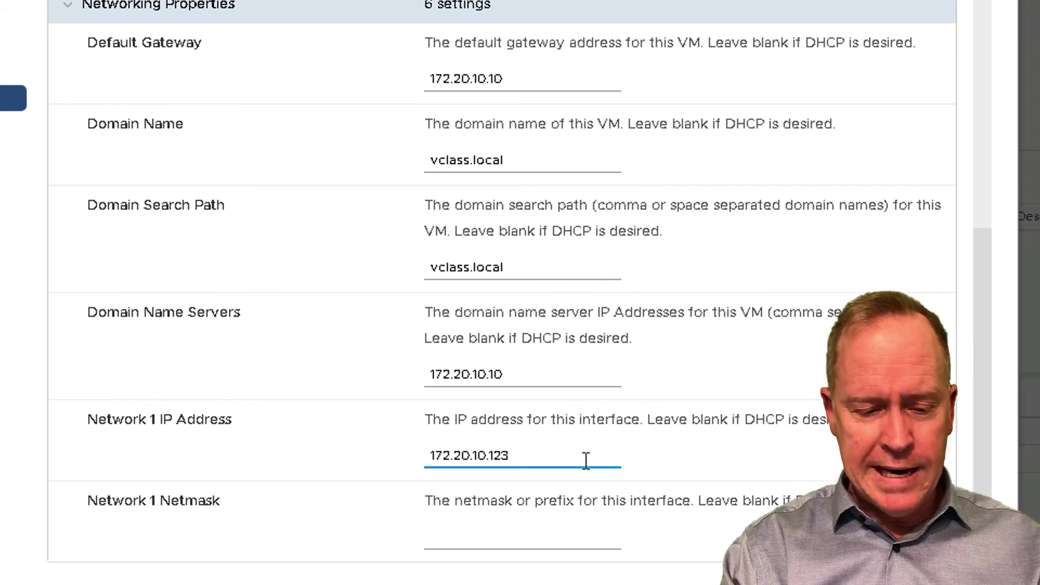
key(Tab)
text(255.255.25)
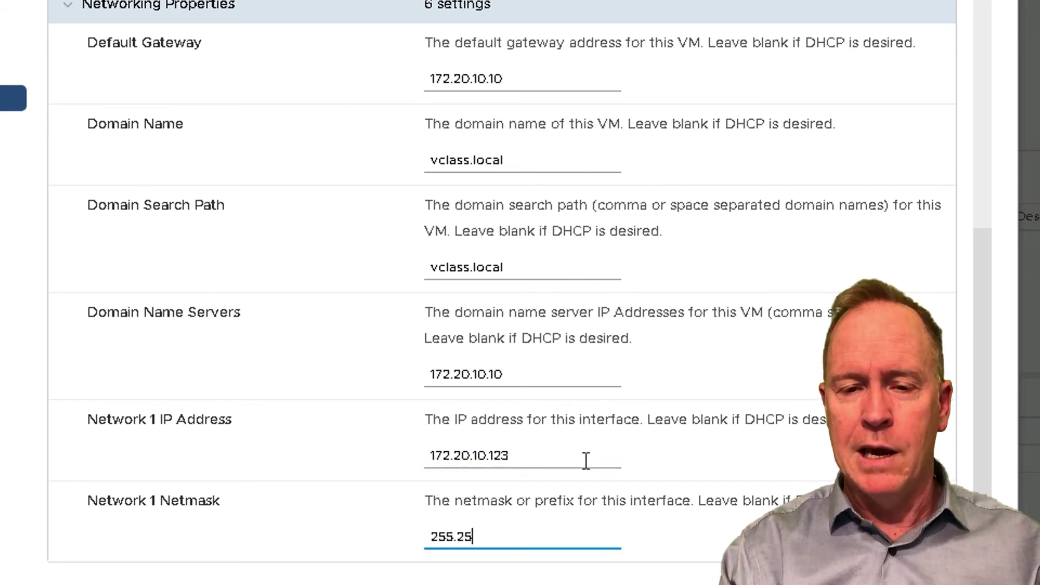
text(5.0)
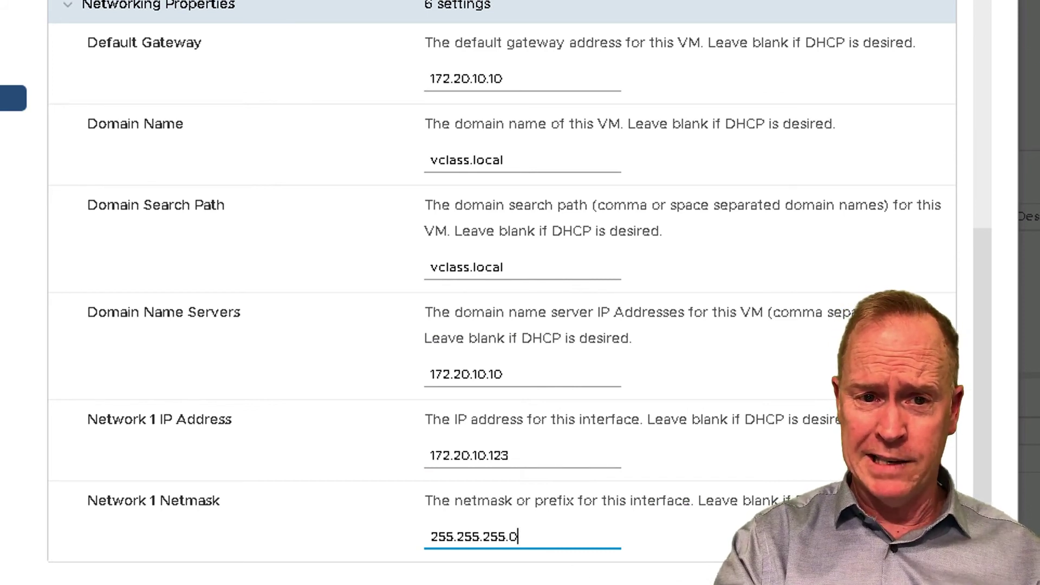
key(Tab)
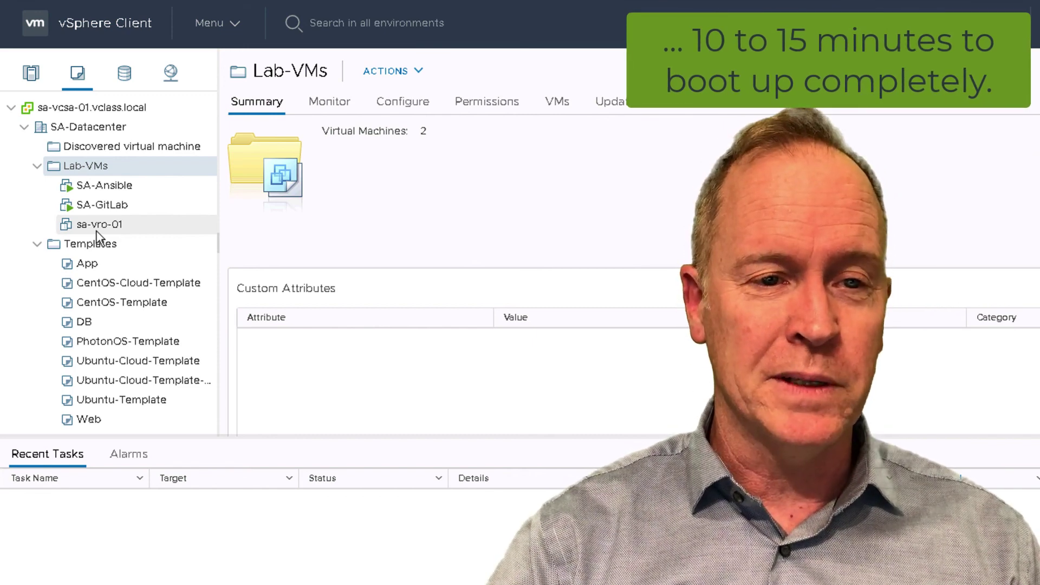
Bring up the Power submenu in the Actions menu of sa-vro-01 under Lab-VMs
right_click(96, 232)
mouse_move(159, 181)
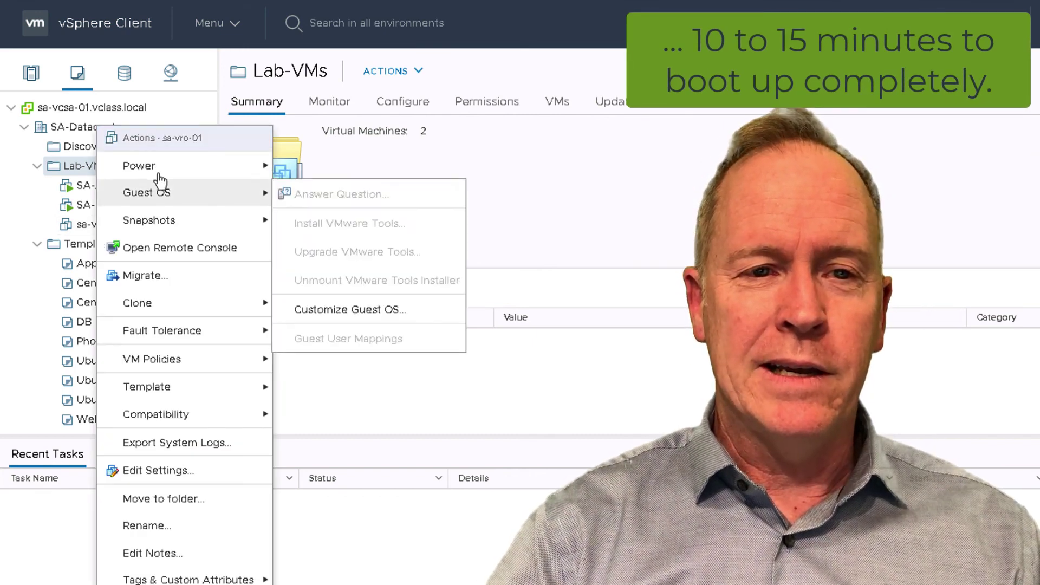